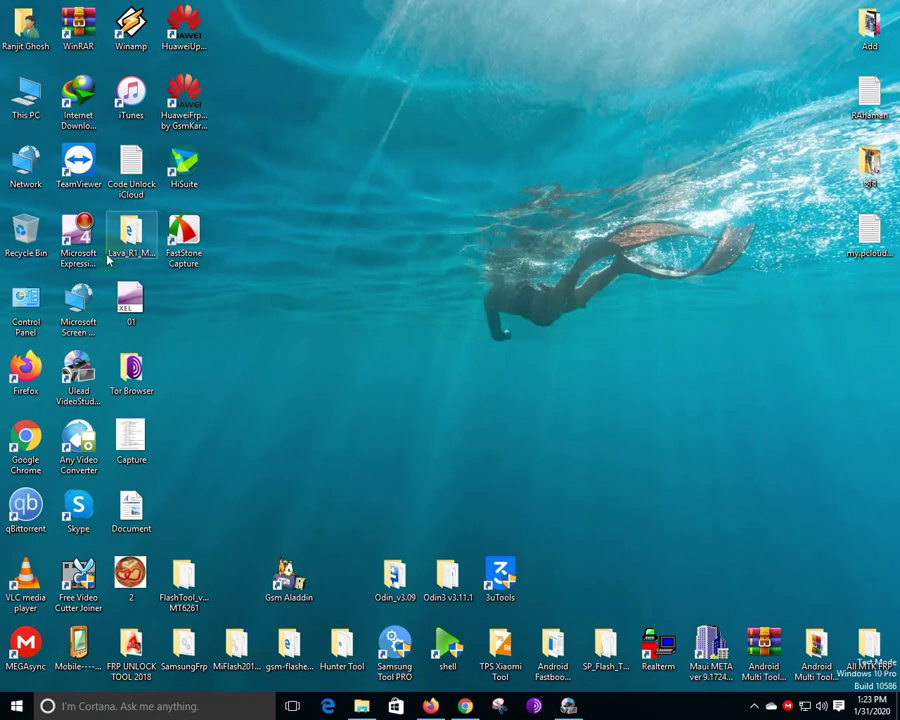
click(86, 254)
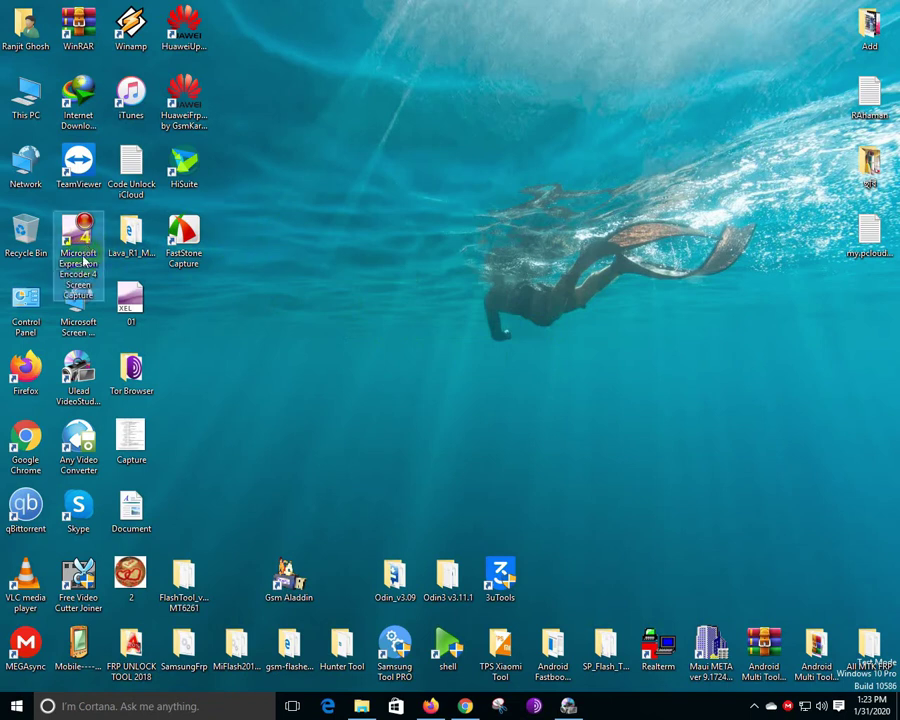
drag(212, 220, 188, 289)
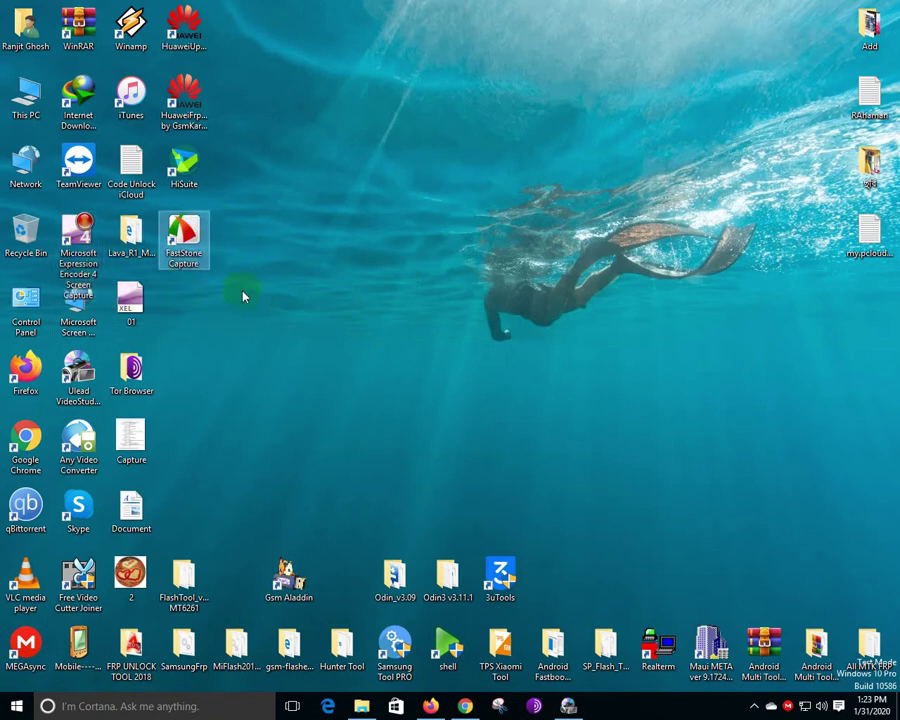
click(366, 279)
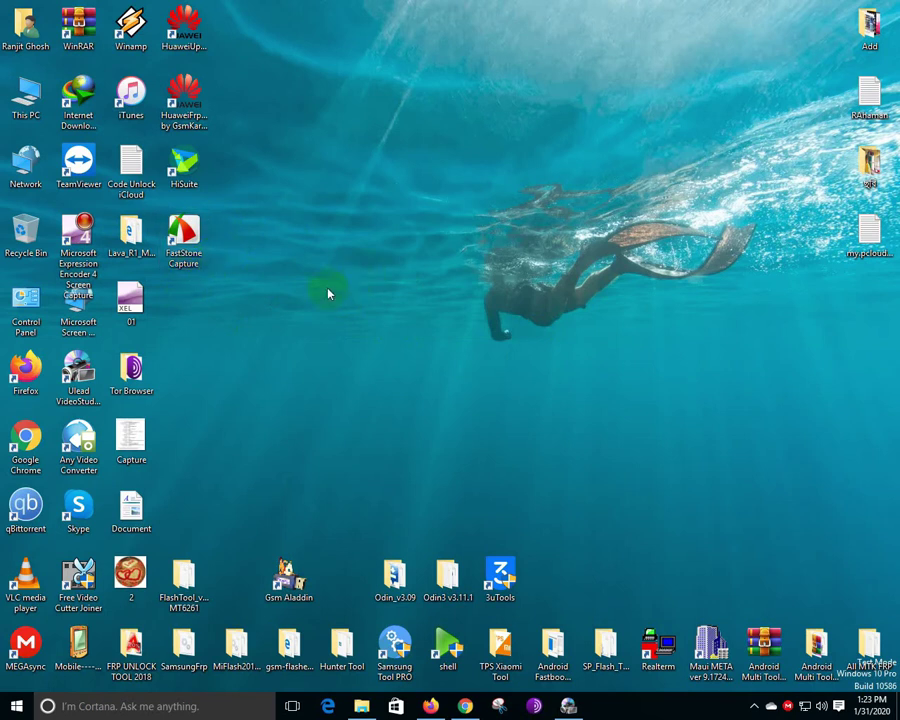
drag(241, 210, 175, 305)
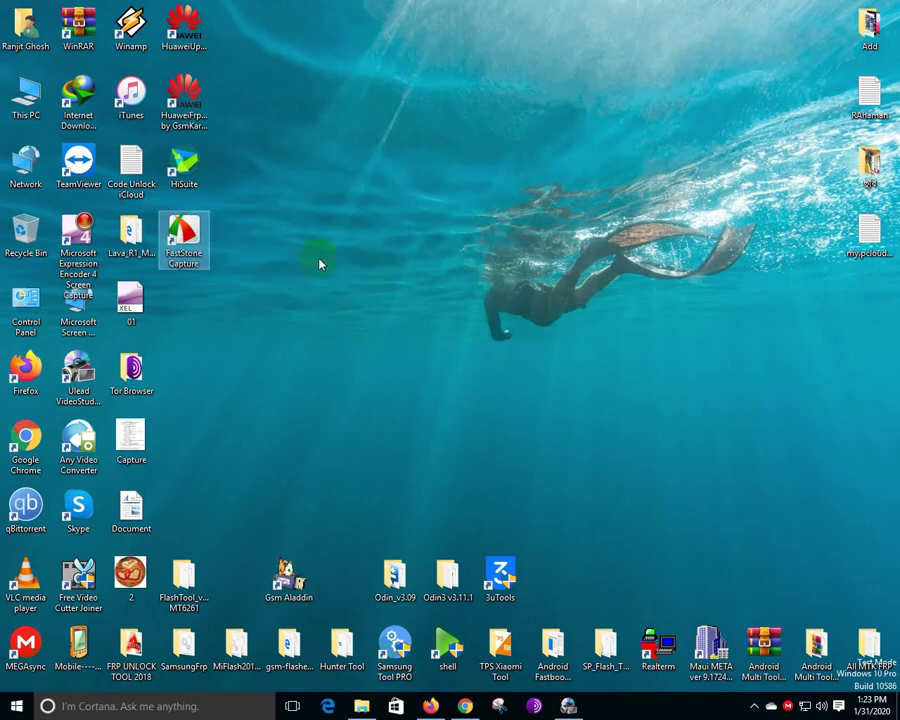
click(319, 261)
drag(235, 208, 178, 288)
click(82, 268)
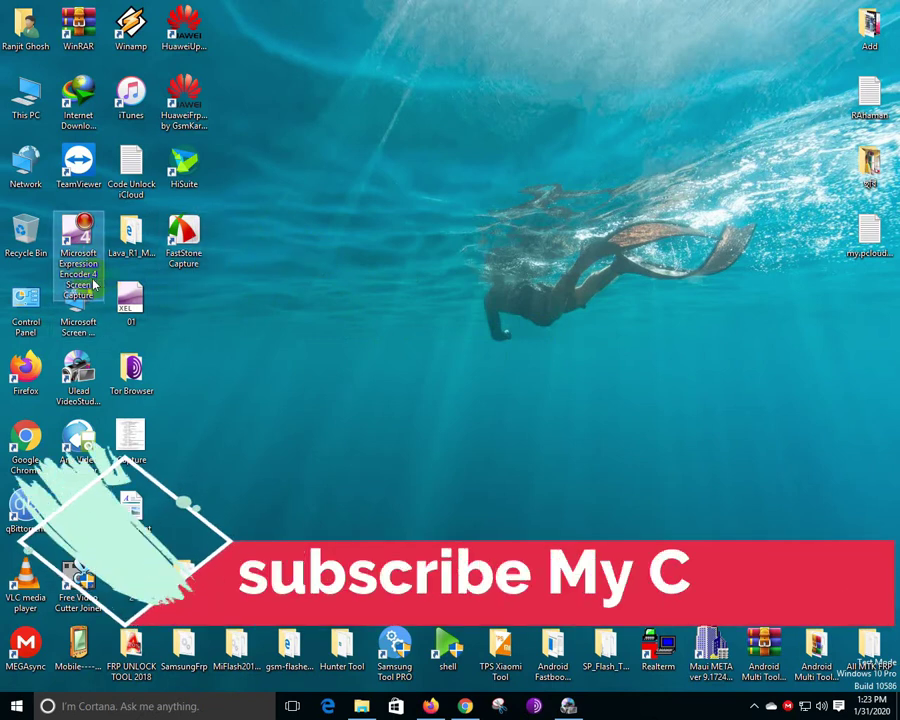
Move the Microsoft Expression Encoder 4 Screen Capture desktop shortcut directly below the FastStone Capture shortcut
drag(97, 287, 308, 425)
click(258, 310)
drag(295, 358, 190, 295)
drag(266, 295, 129, 321)
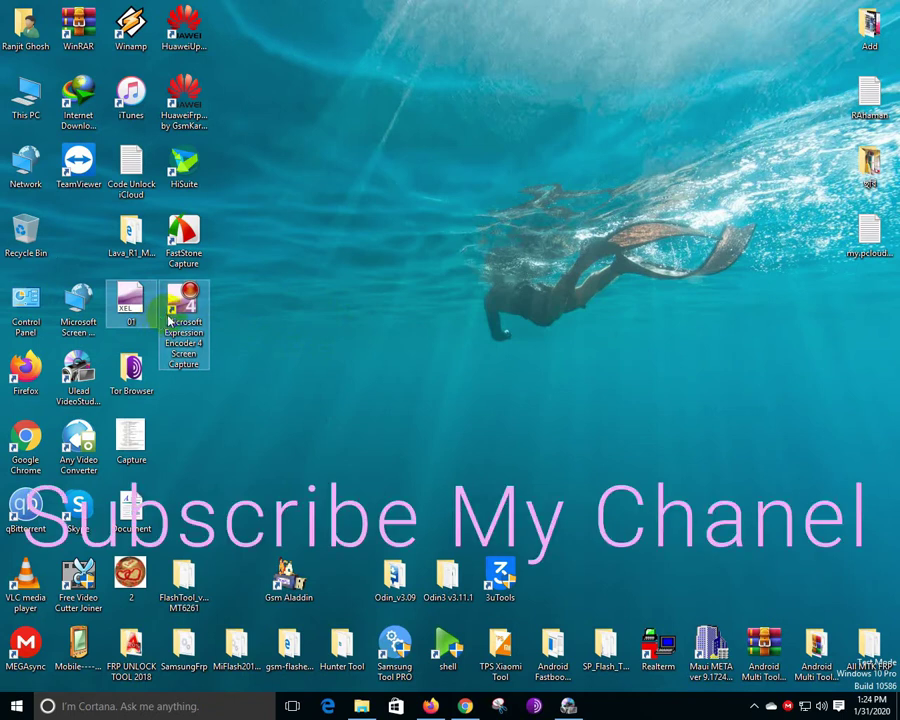
drag(275, 295, 131, 324)
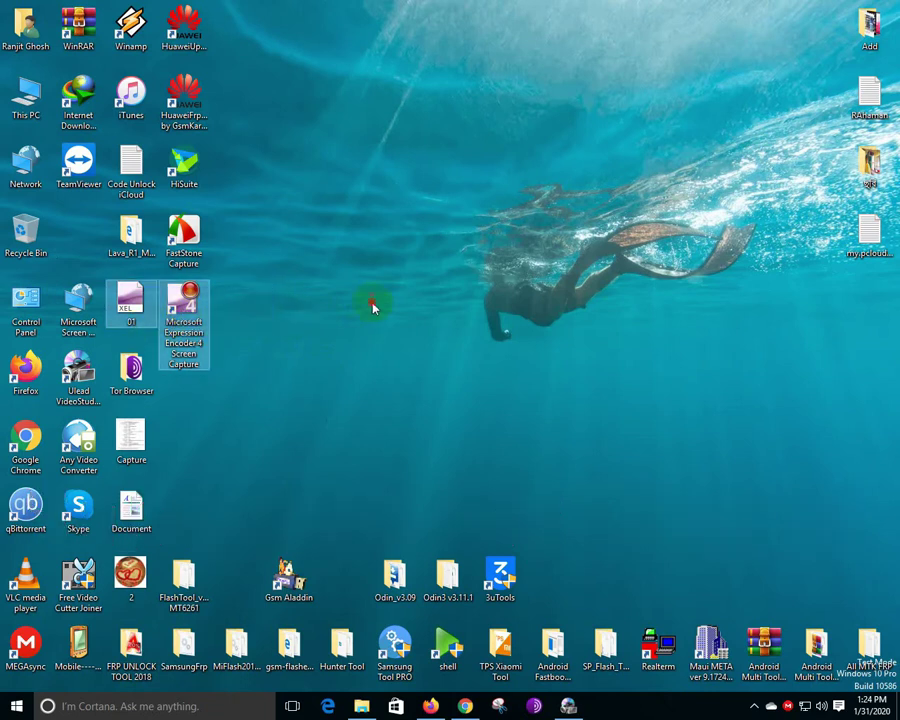
click(372, 308)
click(224, 436)
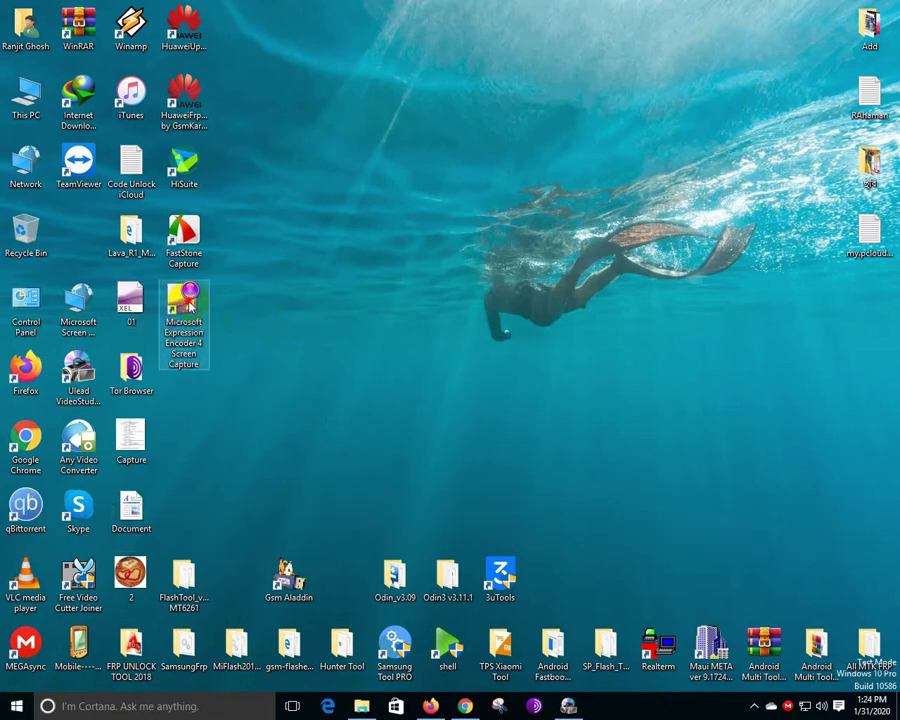
Locate the Encoder_en installer in the nested Skin recoder folders under PC For Softwer on Local Disk (D:), keeping the desktop shortcuts uncovered
double_click(26, 97)
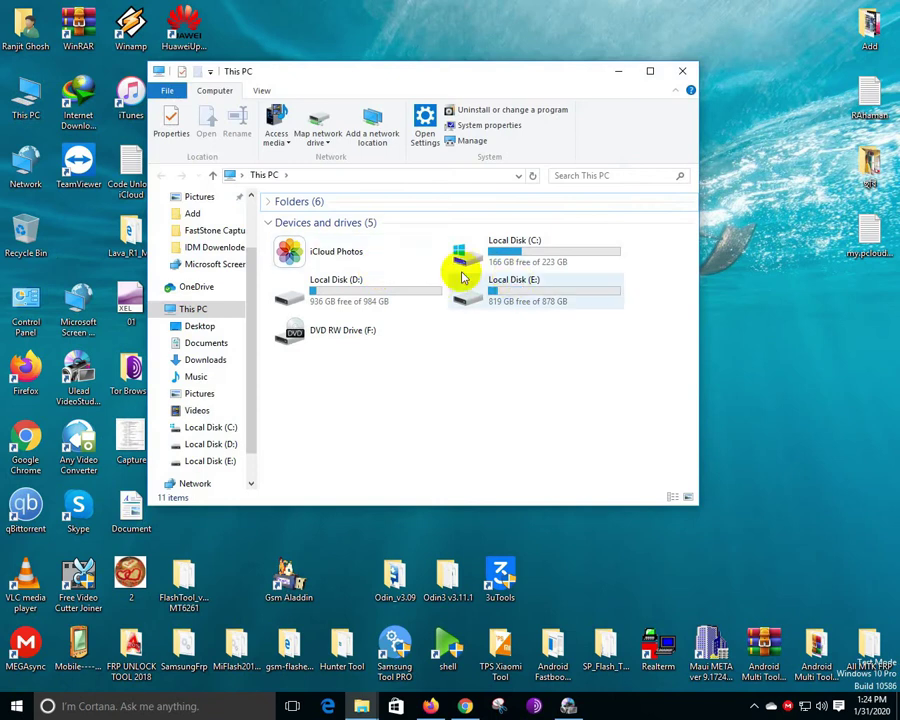
double_click(331, 290)
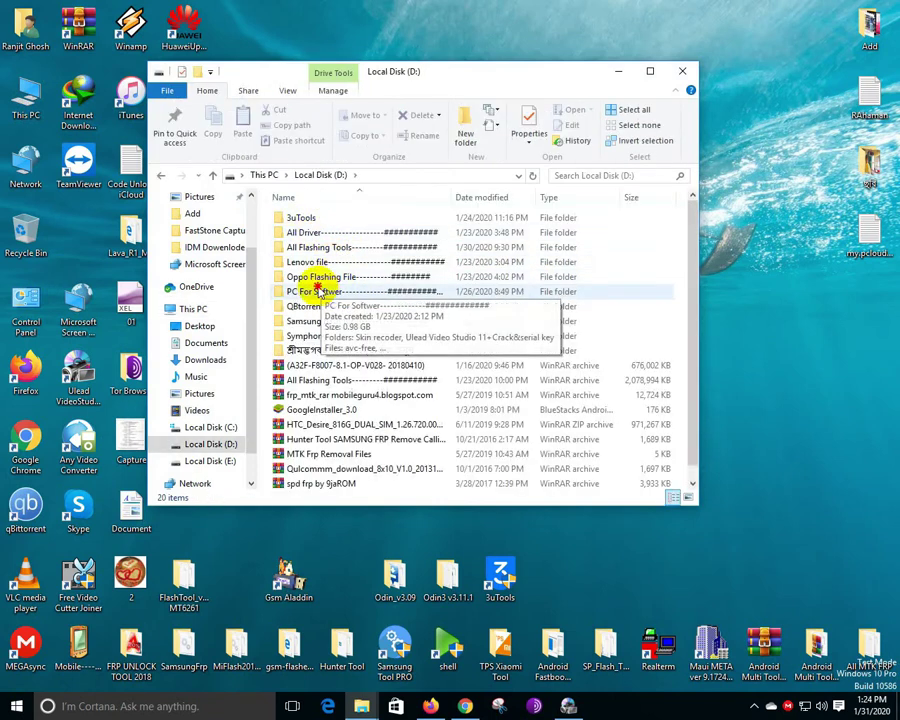
double_click(305, 291)
double_click(297, 217)
double_click(297, 219)
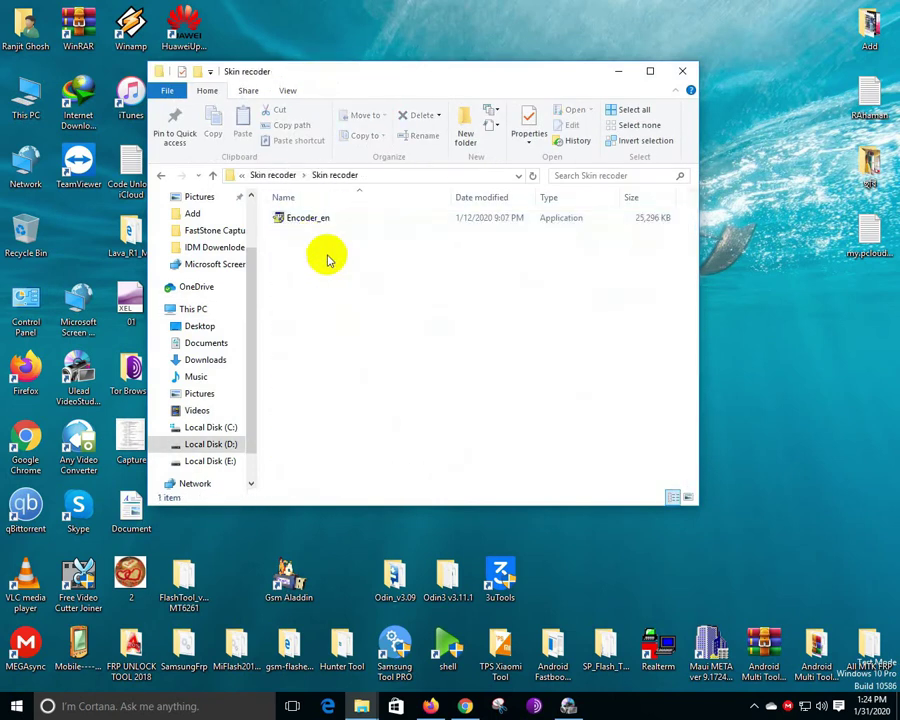
click(305, 220)
drag(417, 76, 542, 89)
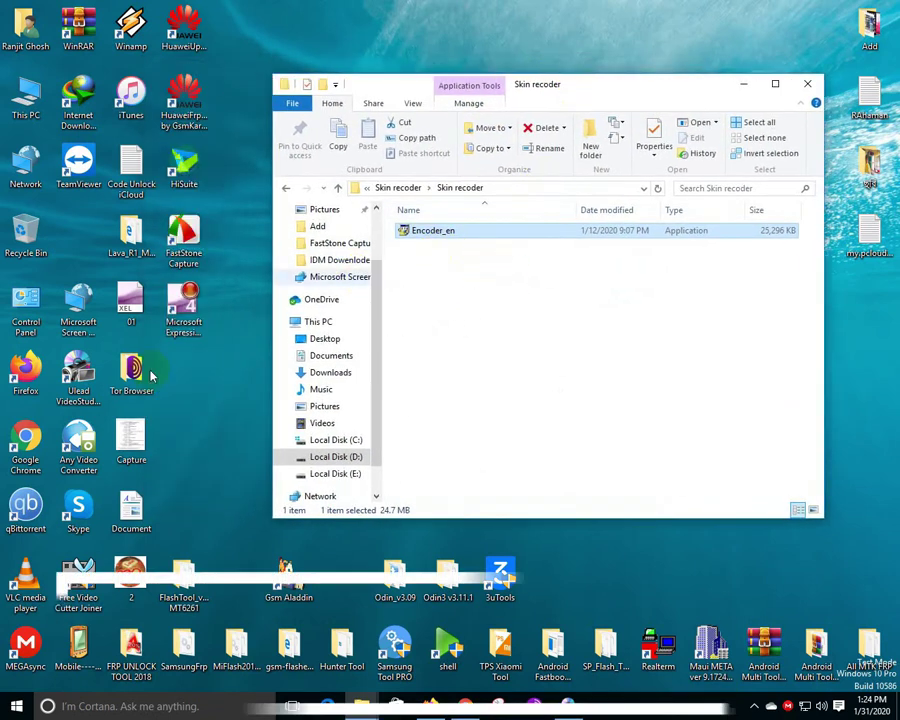
Launch Microsoft Expression Encoder 4 Screen Capture from the desktop and open its options
double_click(183, 308)
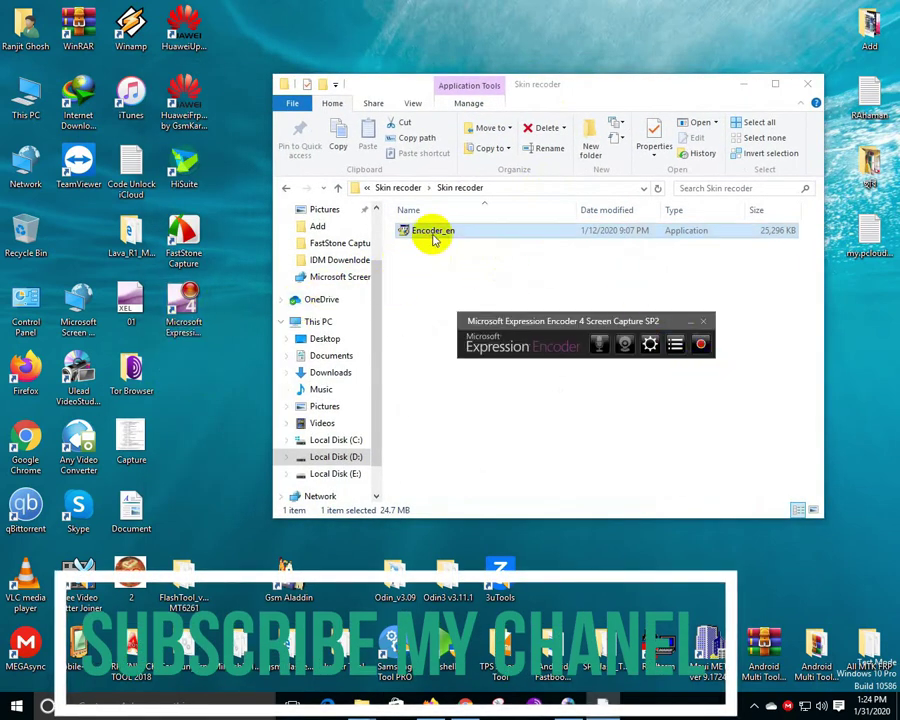
drag(608, 332, 605, 363)
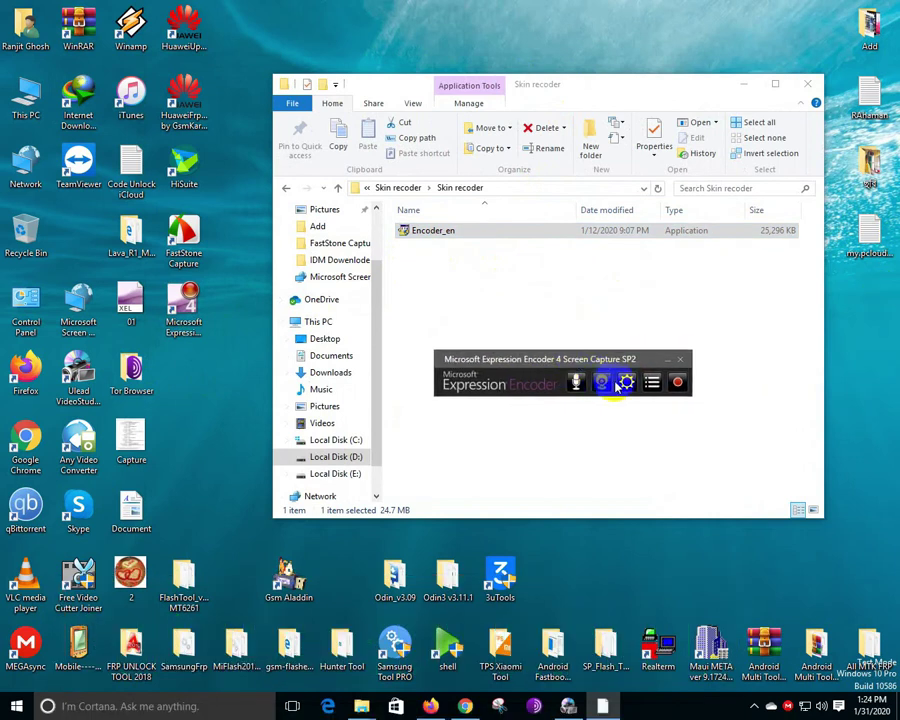
click(626, 383)
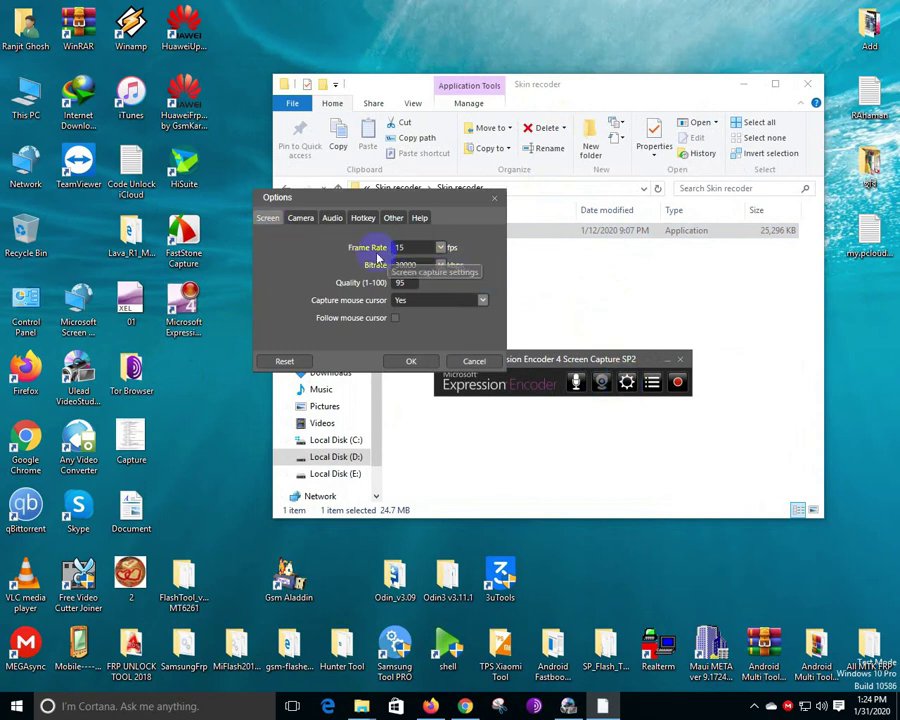
Set the screen capture frame rate to 30 fps, bitrate to 50000 kbps and quality to 100, leaving mouse cursor capture on Yes
click(440, 247)
click(422, 335)
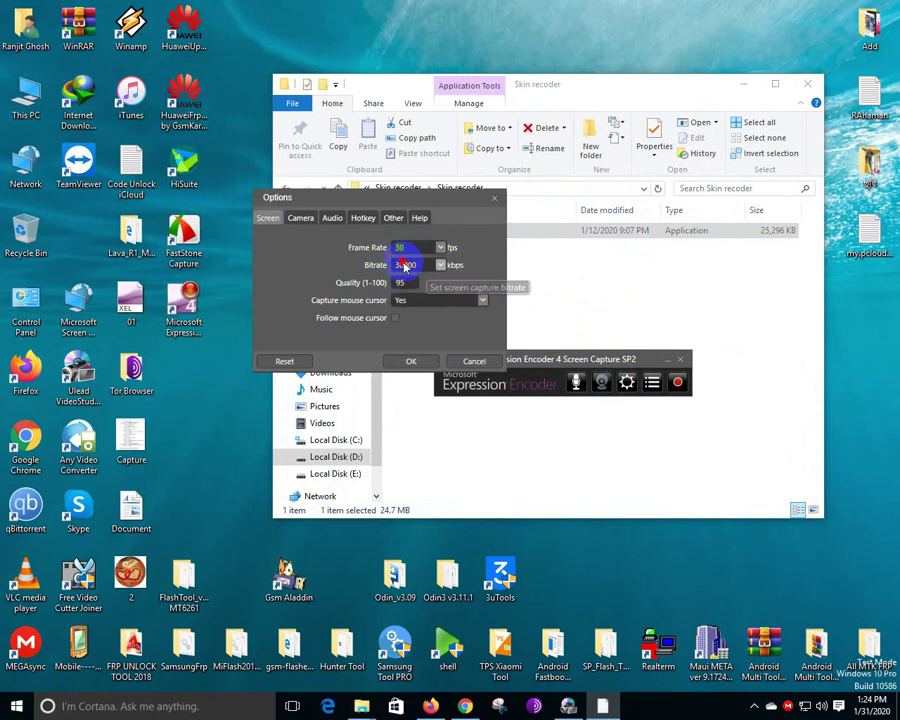
click(404, 263)
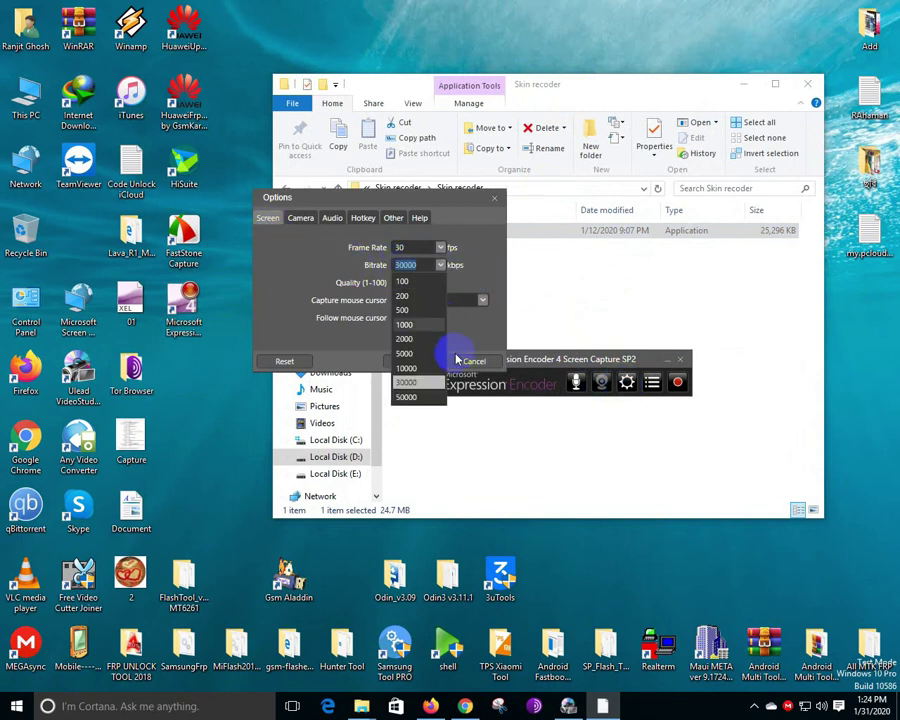
click(404, 397)
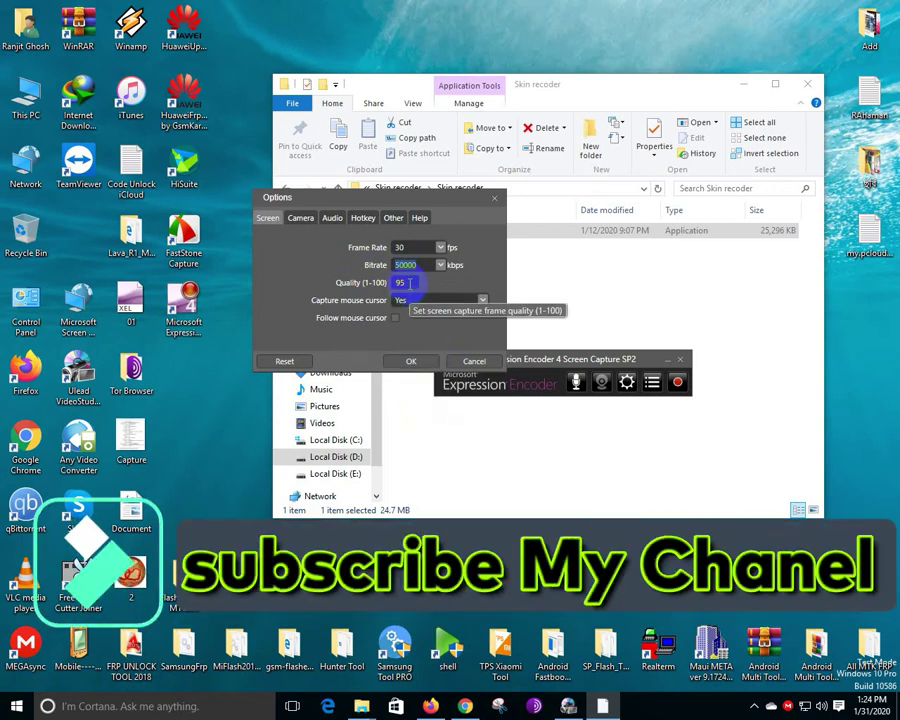
double_click(404, 283)
text(100)
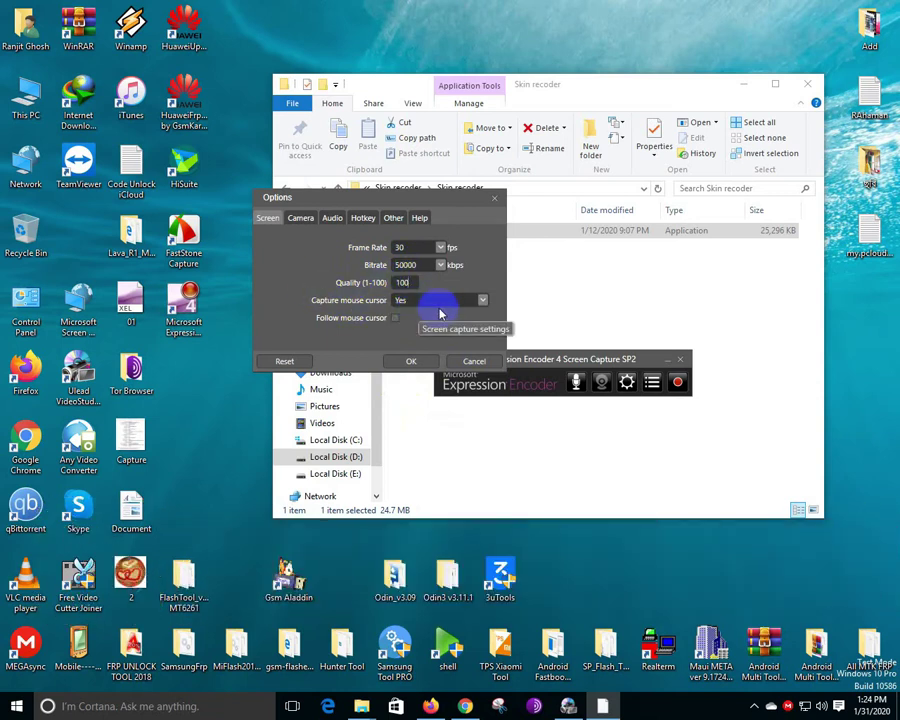
click(420, 301)
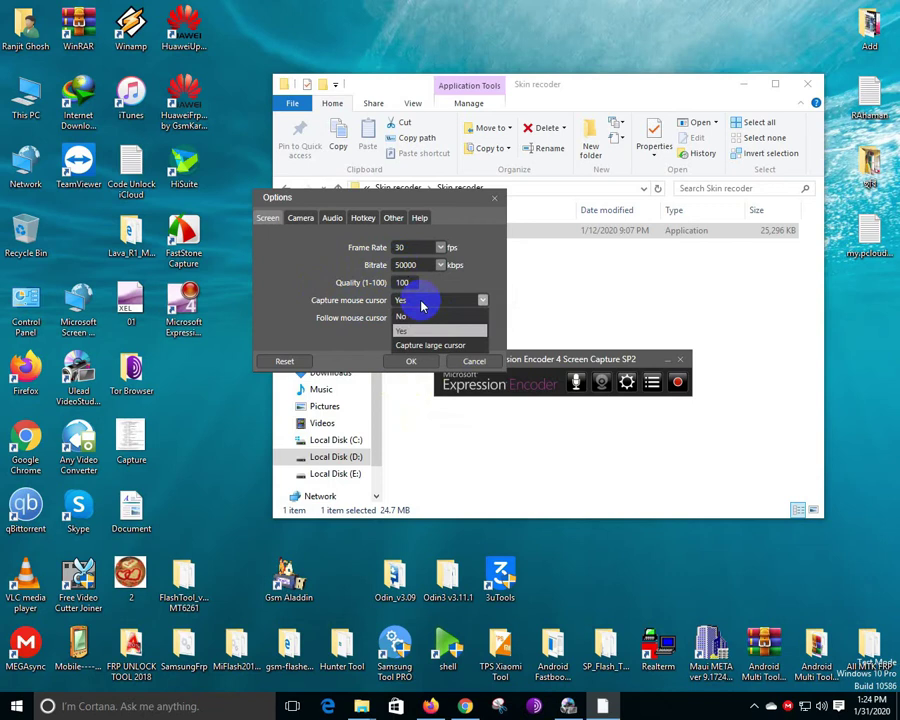
click(418, 306)
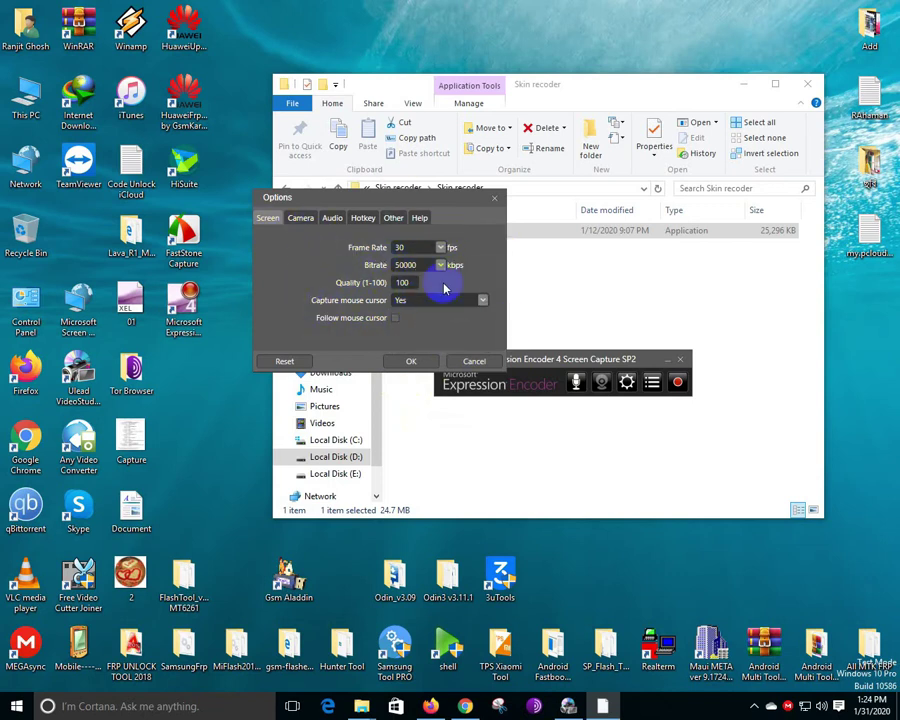
Enable Microphone (Realtek High Definition Audio) as the audio source and set the audio bitrate to 256
click(299, 221)
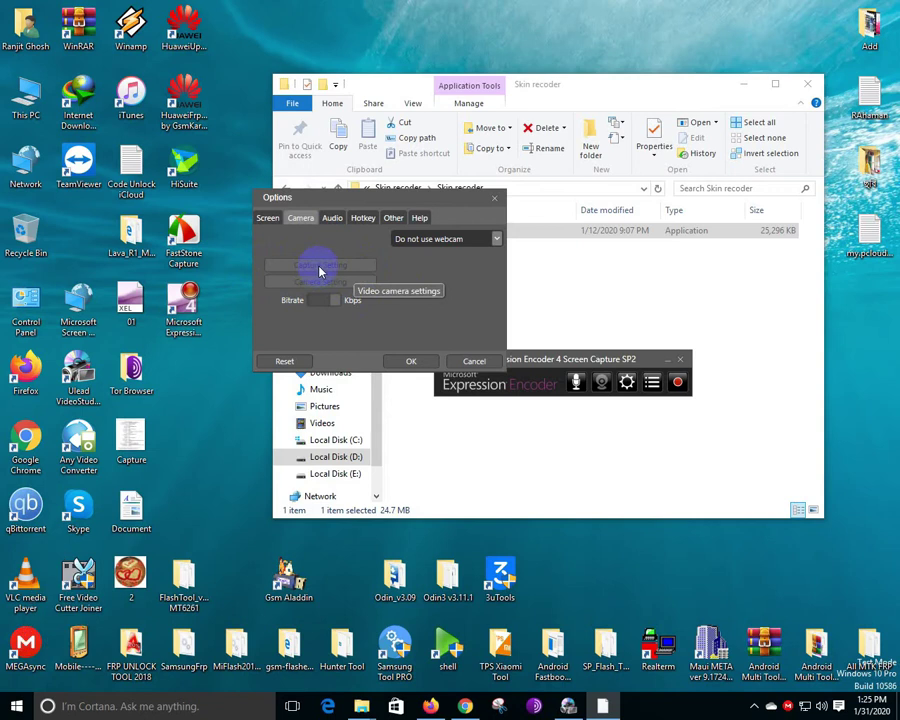
click(332, 218)
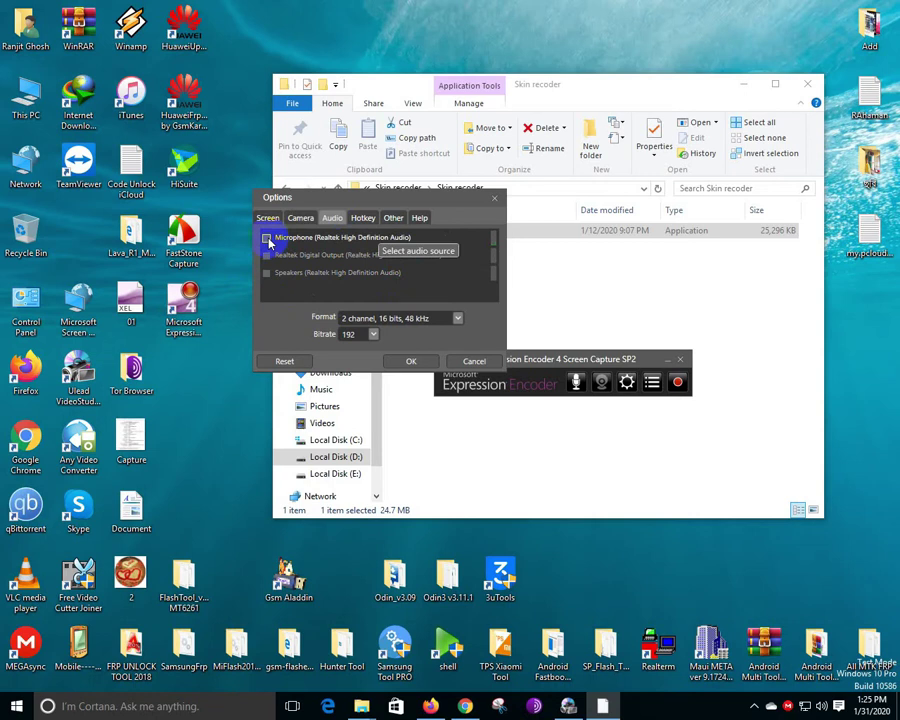
click(267, 239)
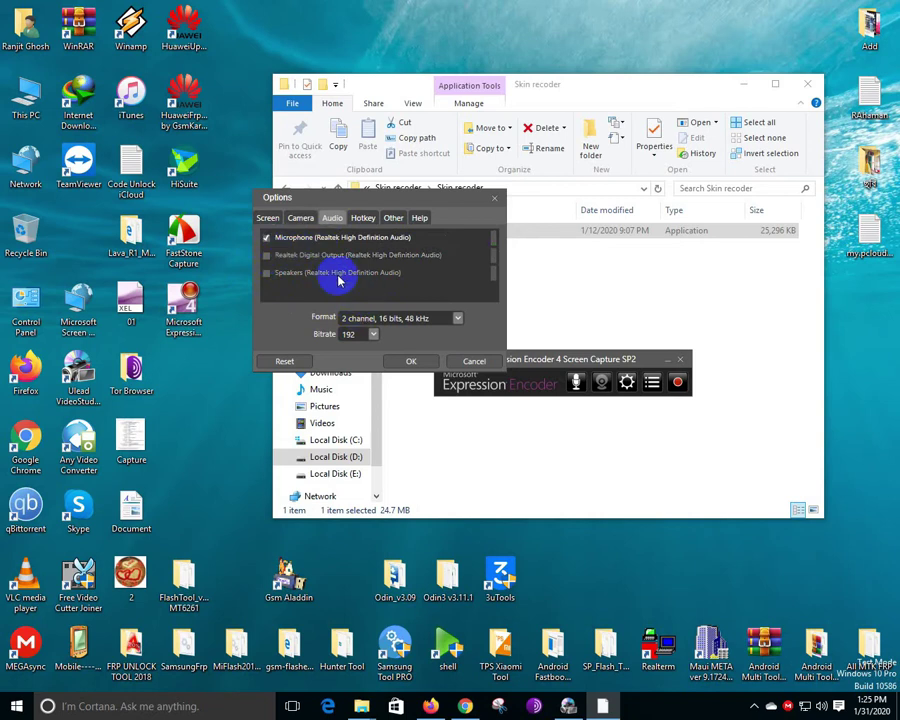
click(372, 335)
click(352, 510)
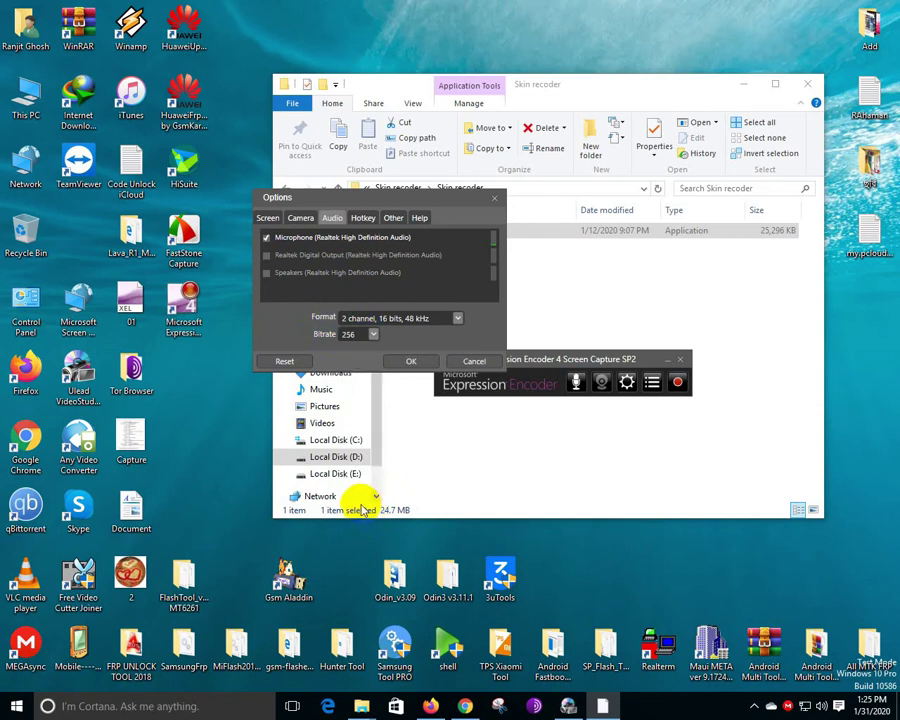
click(374, 336)
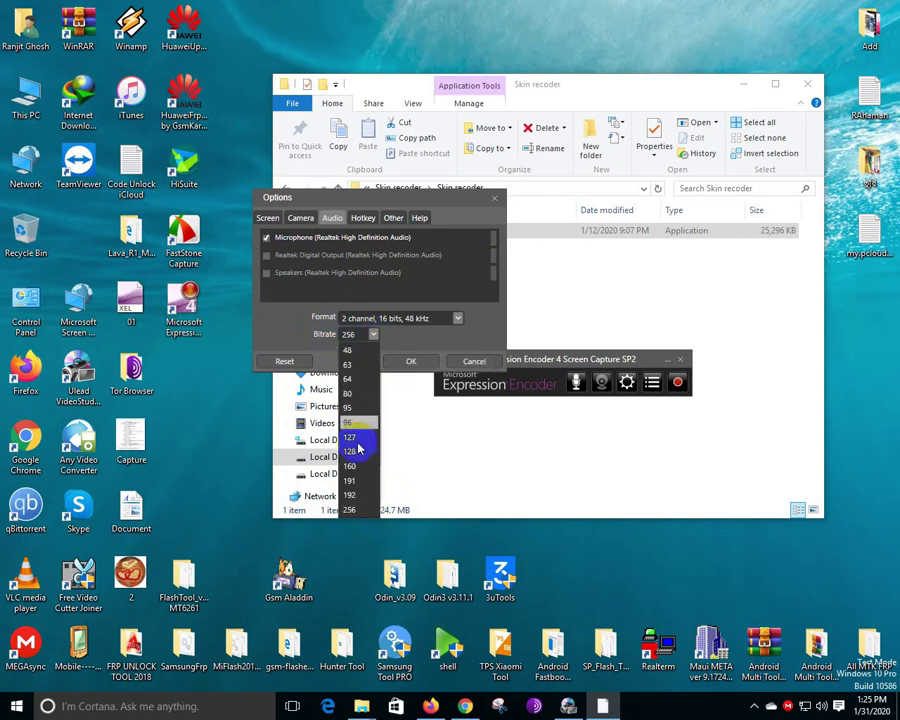
click(352, 512)
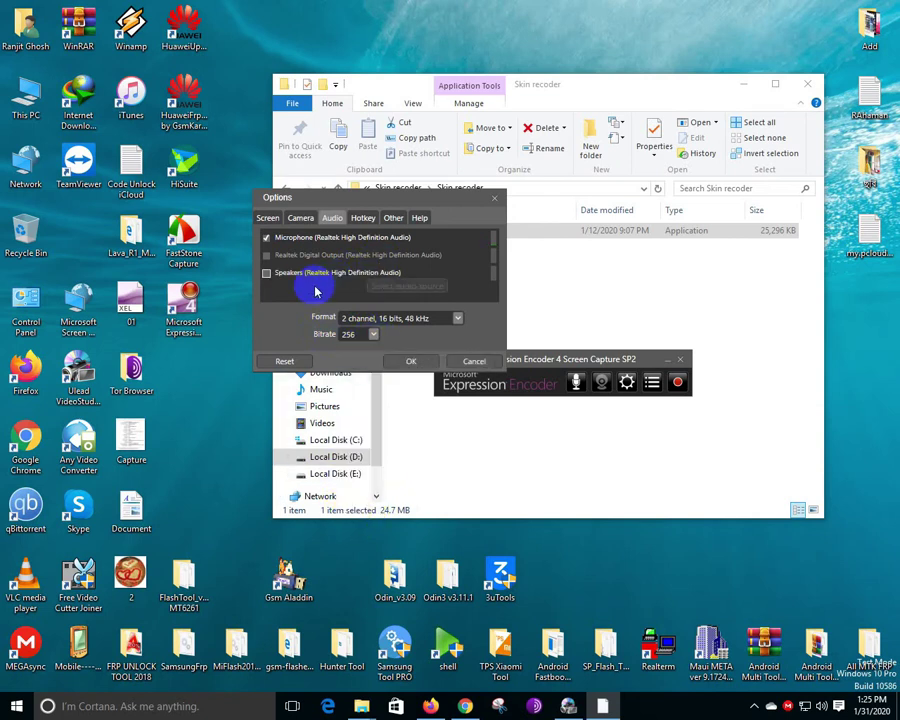
Set the Start/Pause Recording hotkey to Space and apply the capture options
click(366, 219)
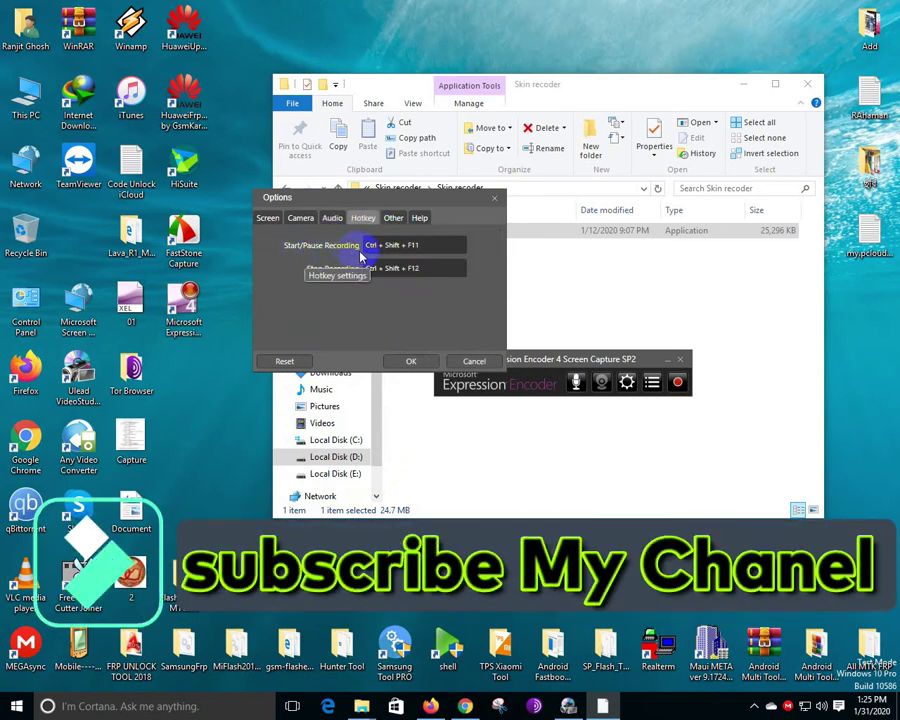
click(440, 252)
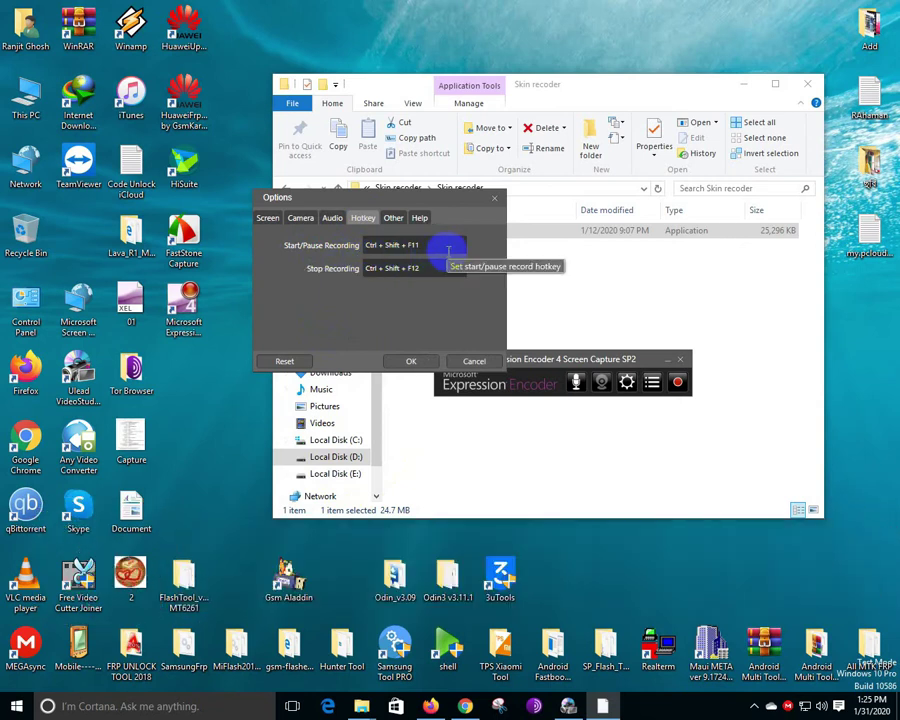
click(446, 268)
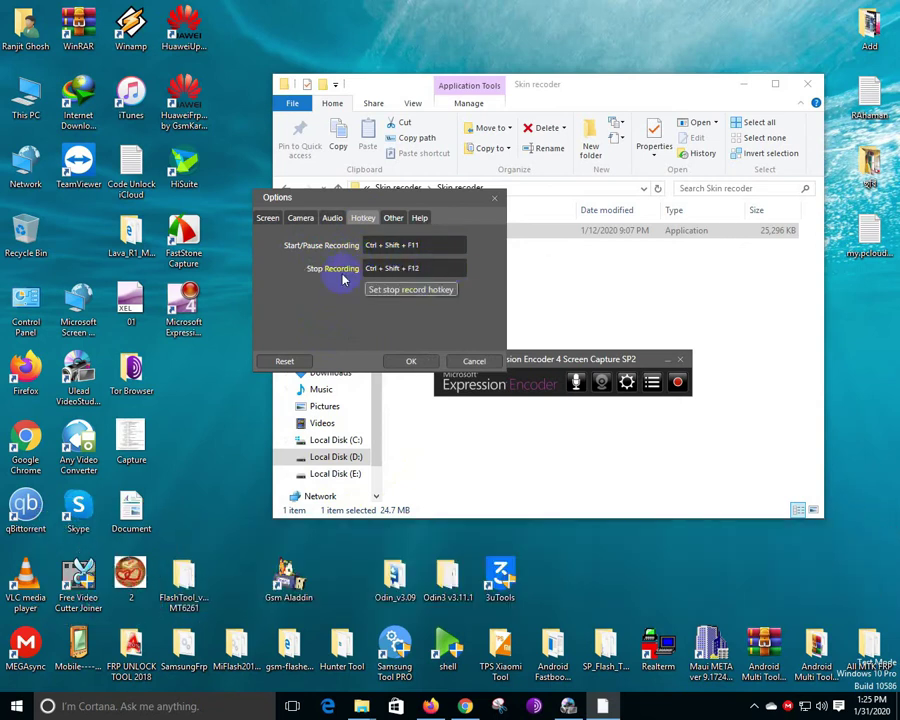
click(410, 246)
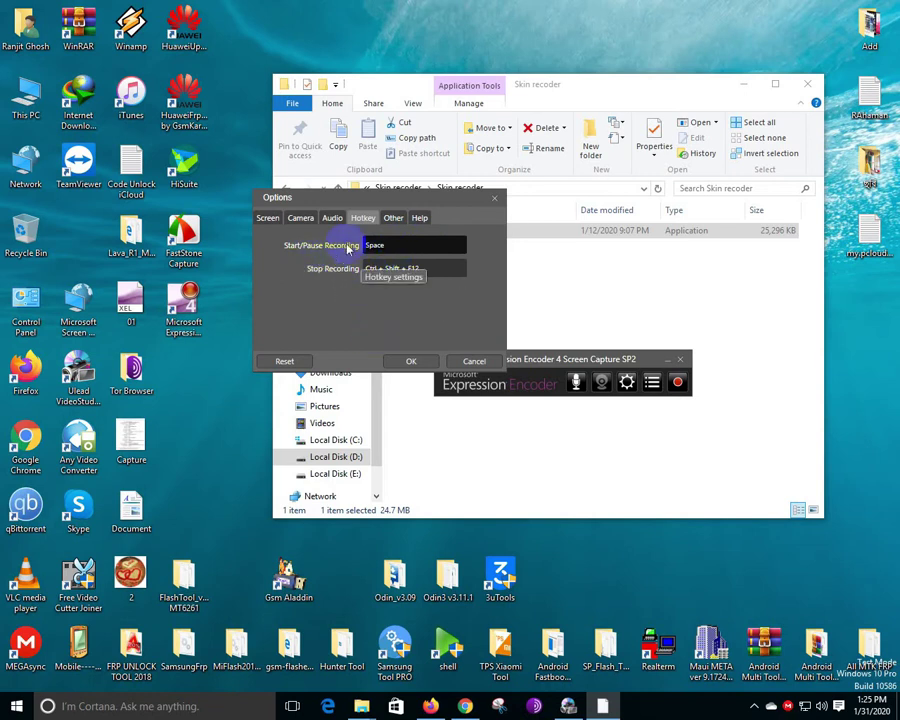
click(393, 218)
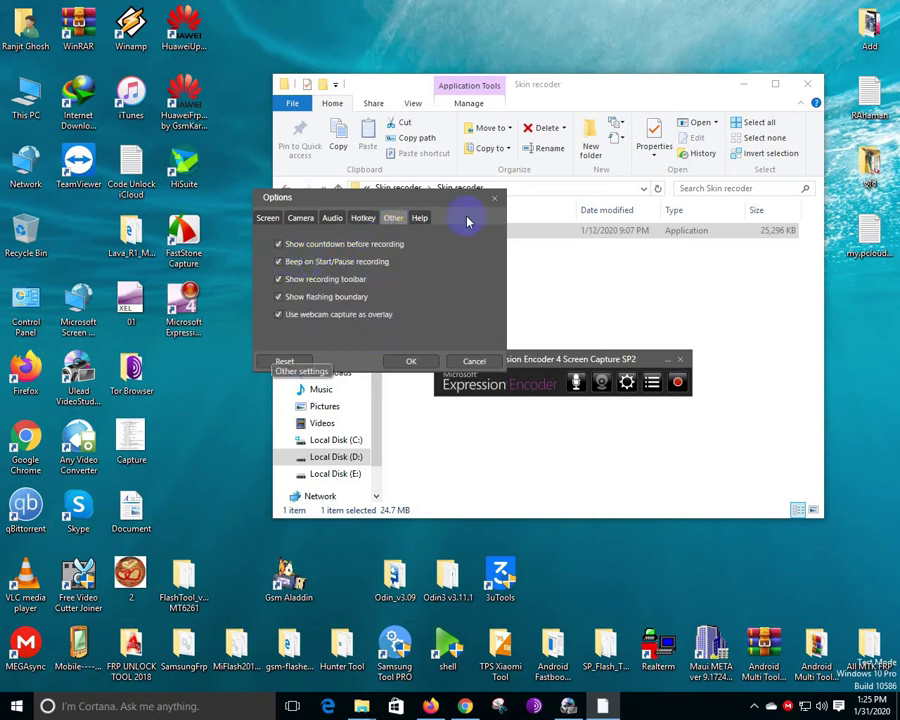
click(363, 218)
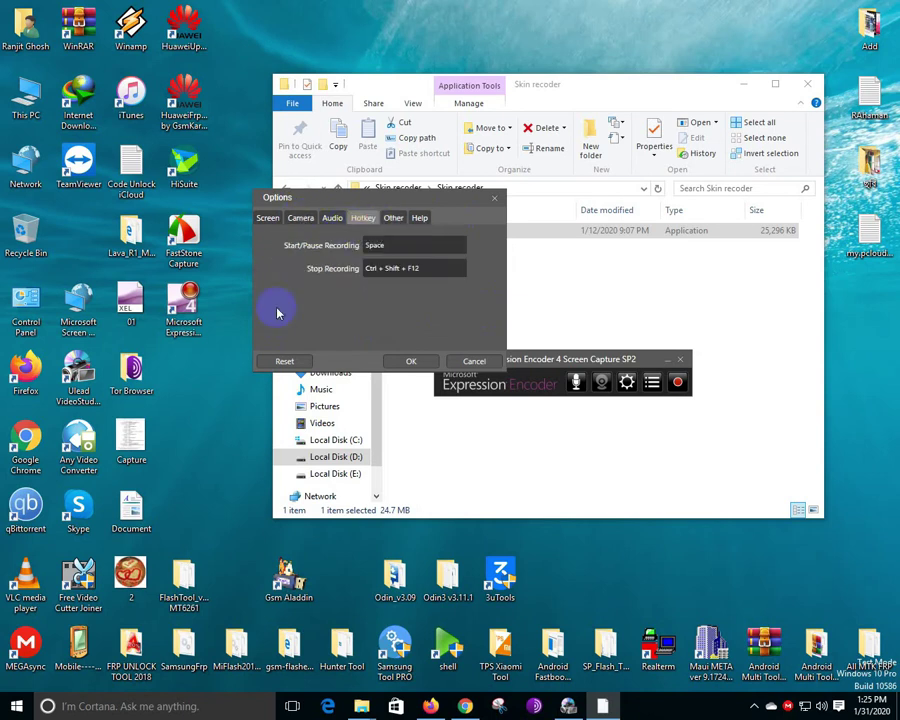
click(412, 362)
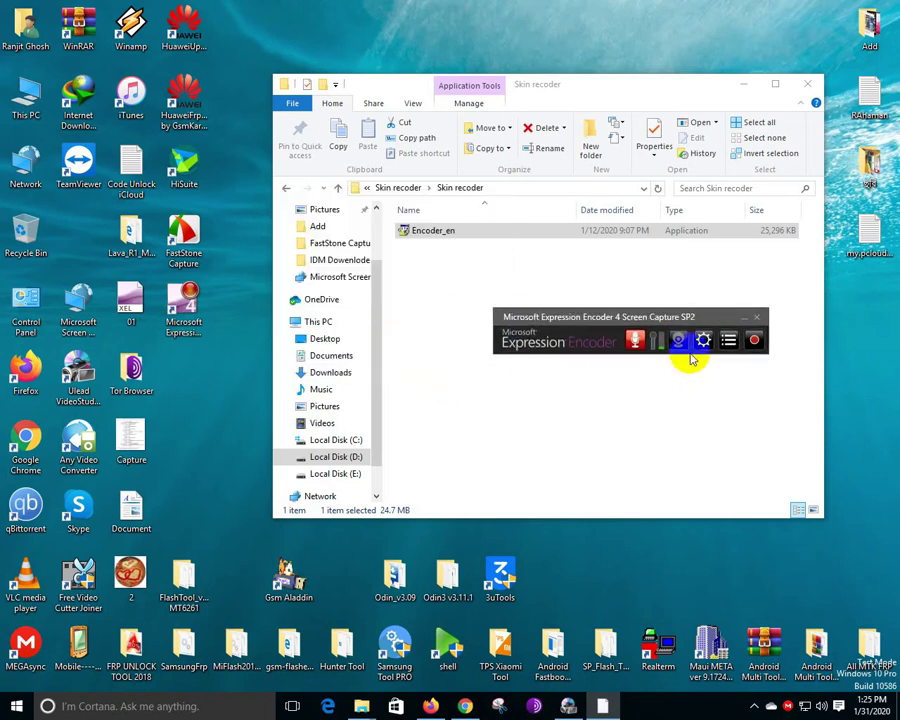
click(655, 341)
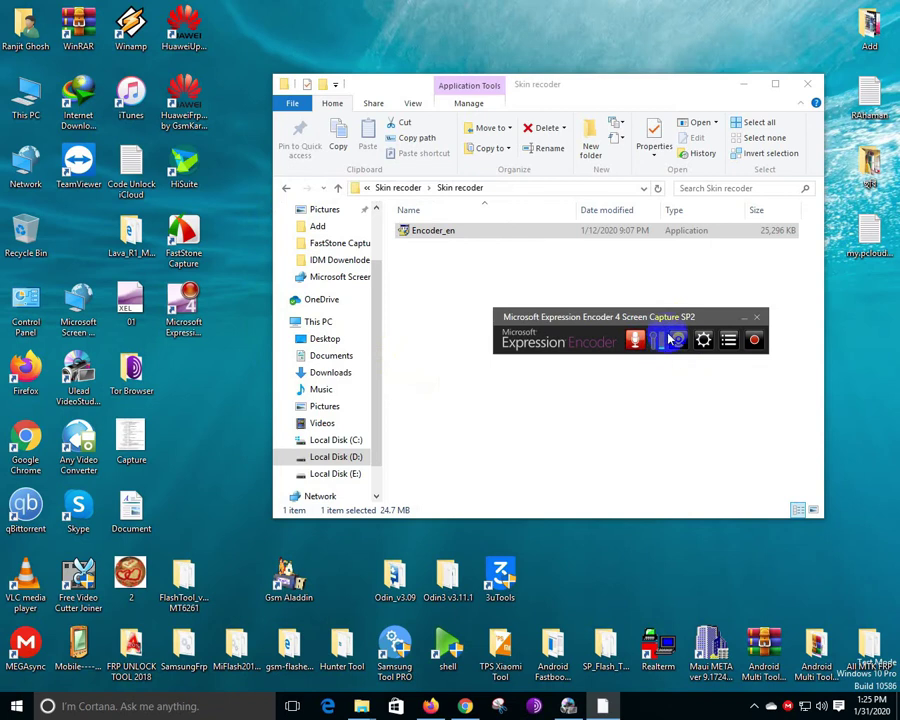
Start recording the full screen with the recording toolbar hidden, and close the Skin recoder folder window
click(658, 357)
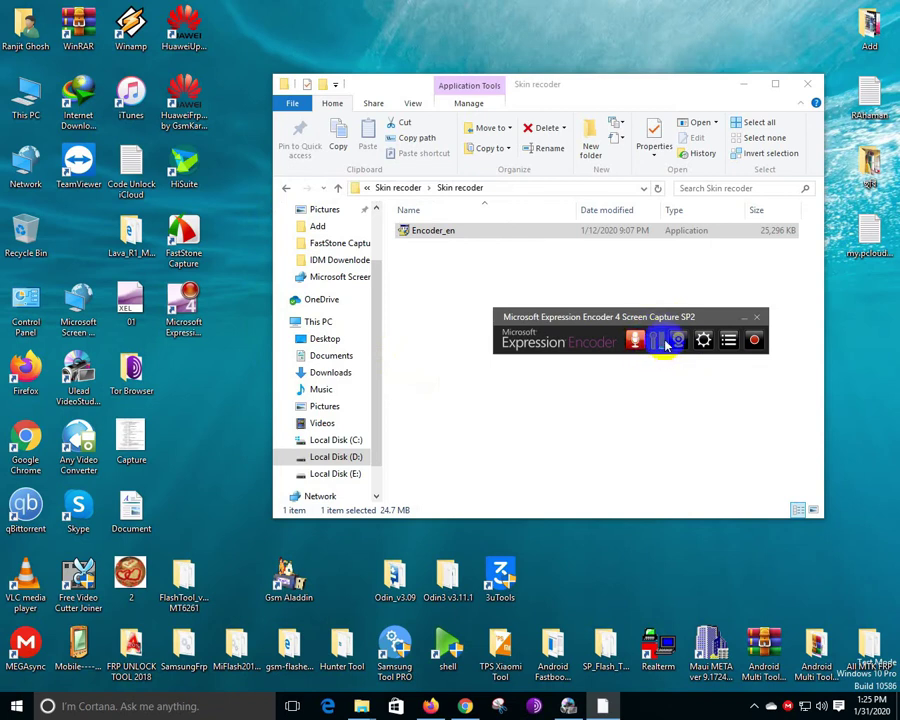
click(754, 340)
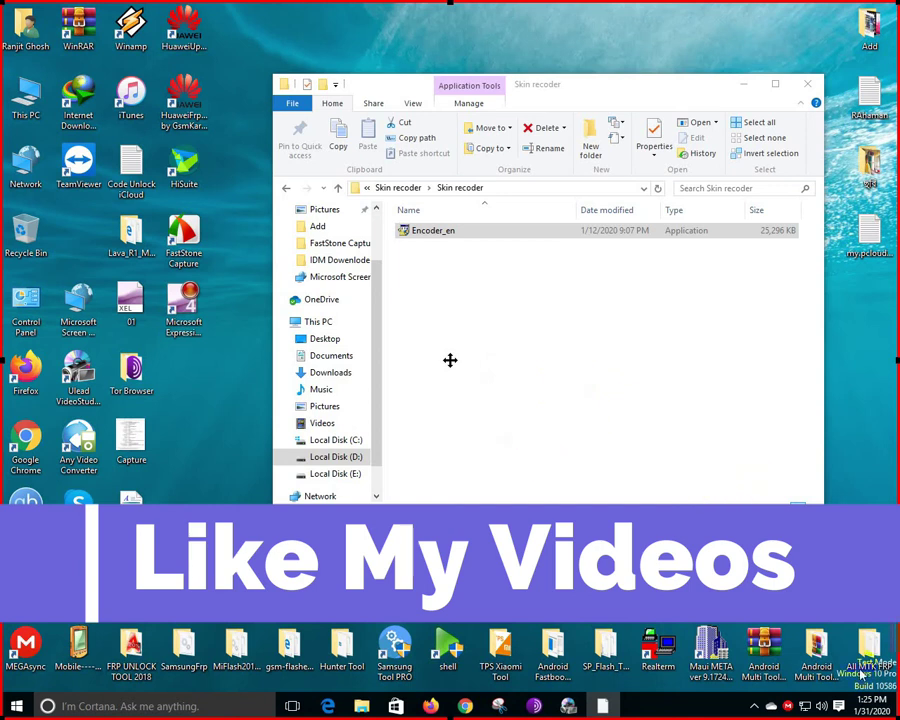
click(859, 708)
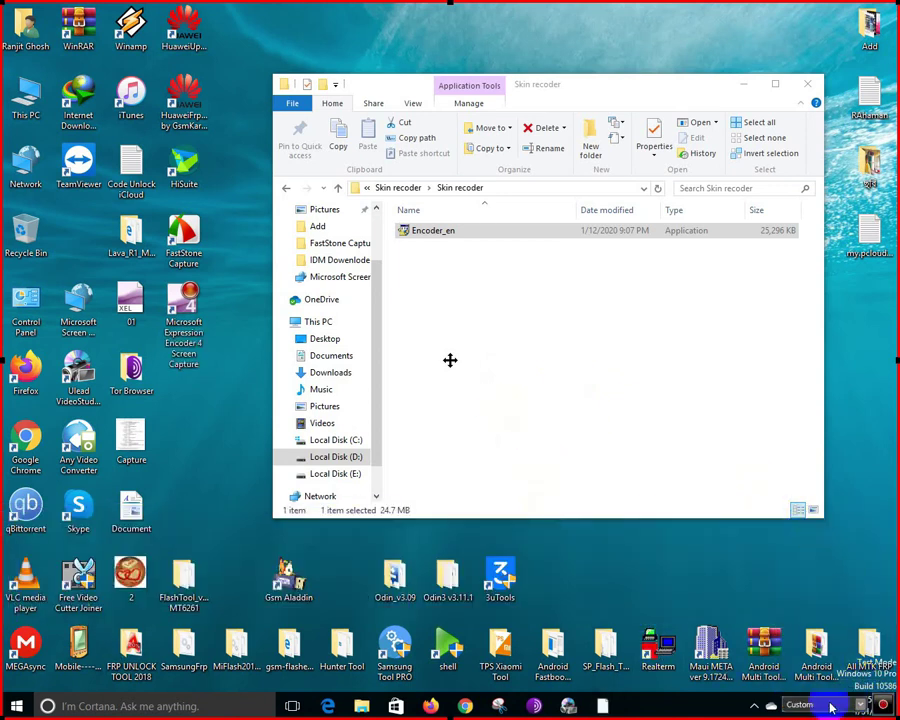
click(884, 708)
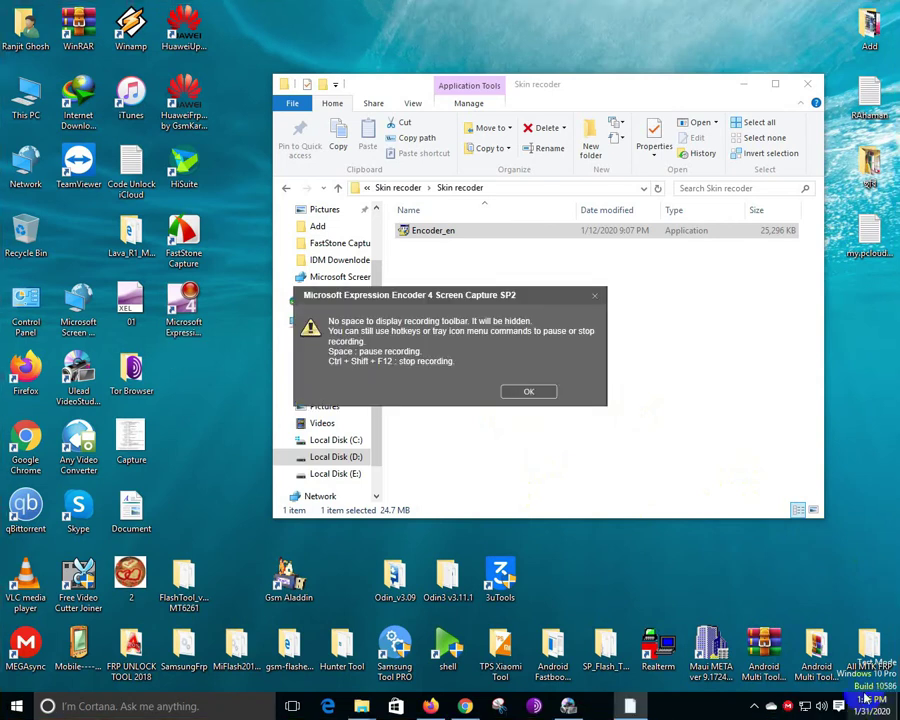
click(540, 391)
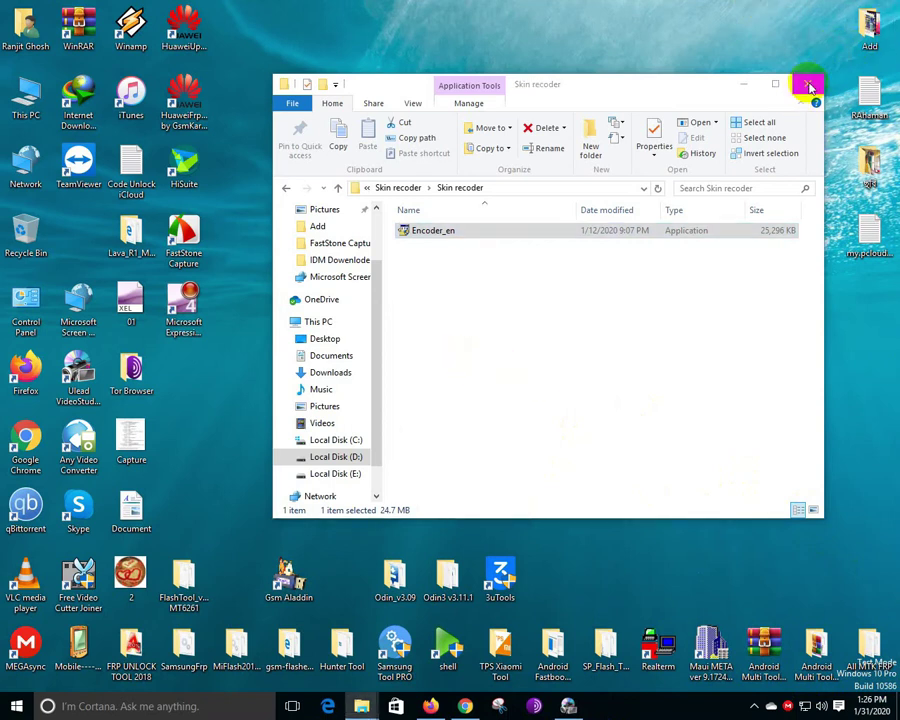
click(810, 86)
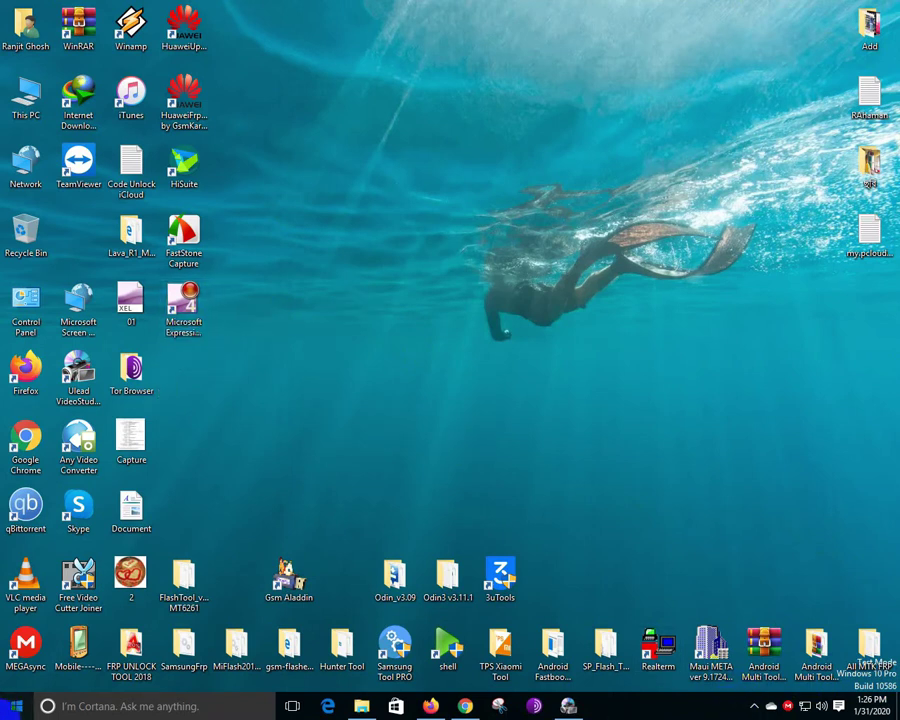
Find and launch Microsoft Expression Encoder 4, and load a new Silverlight Project
click(16, 706)
click(57, 678)
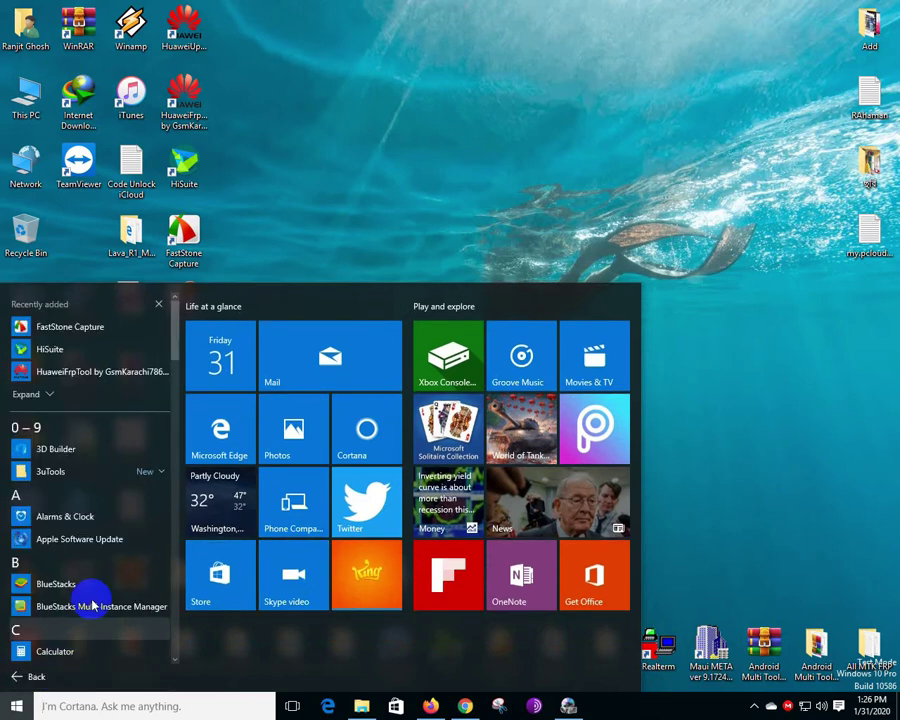
text(m)
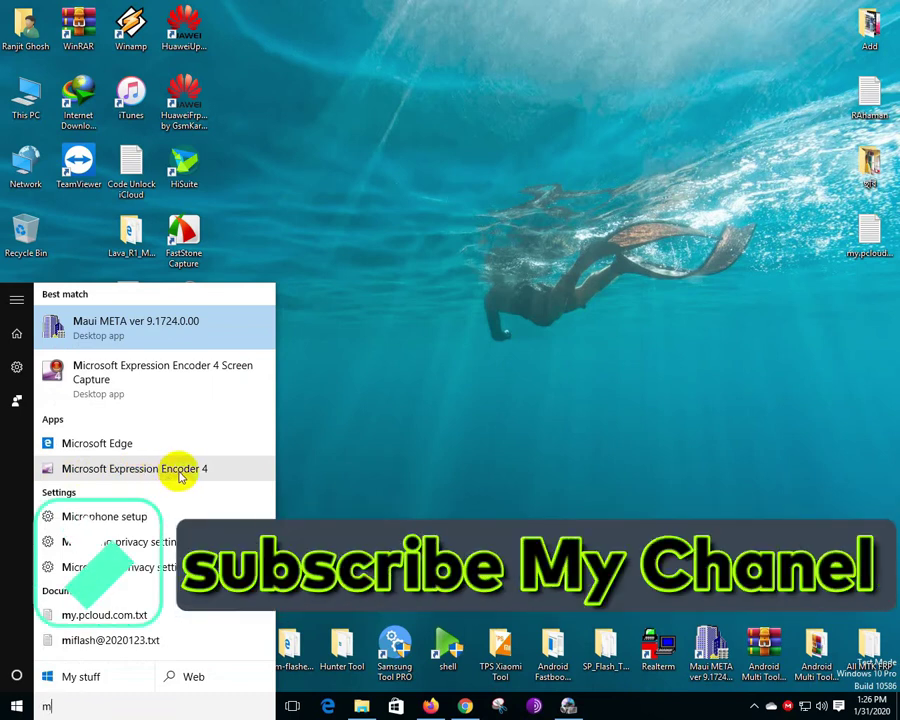
click(134, 468)
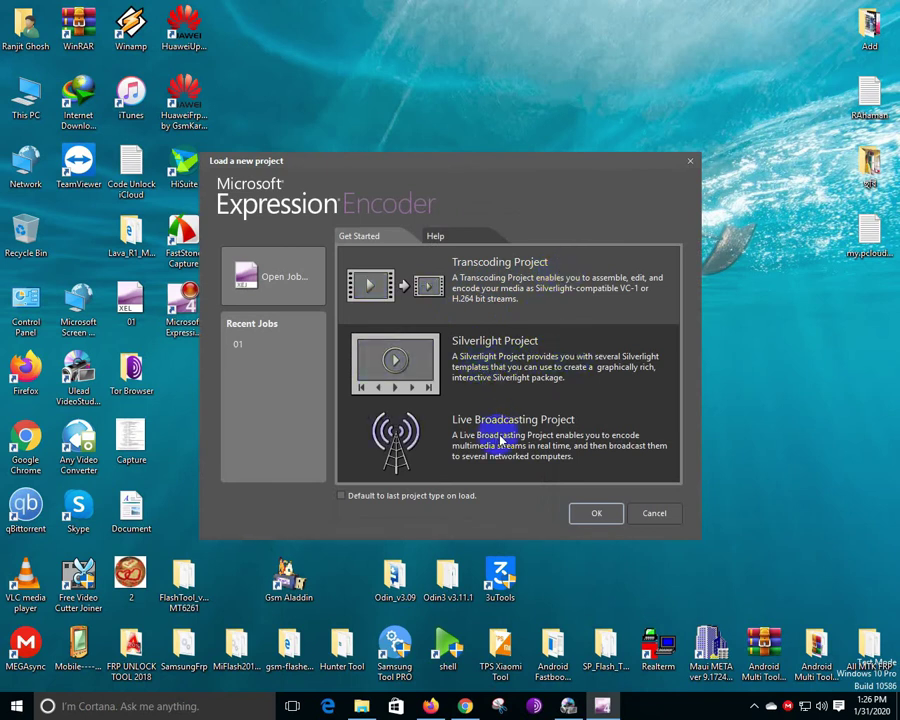
double_click(506, 348)
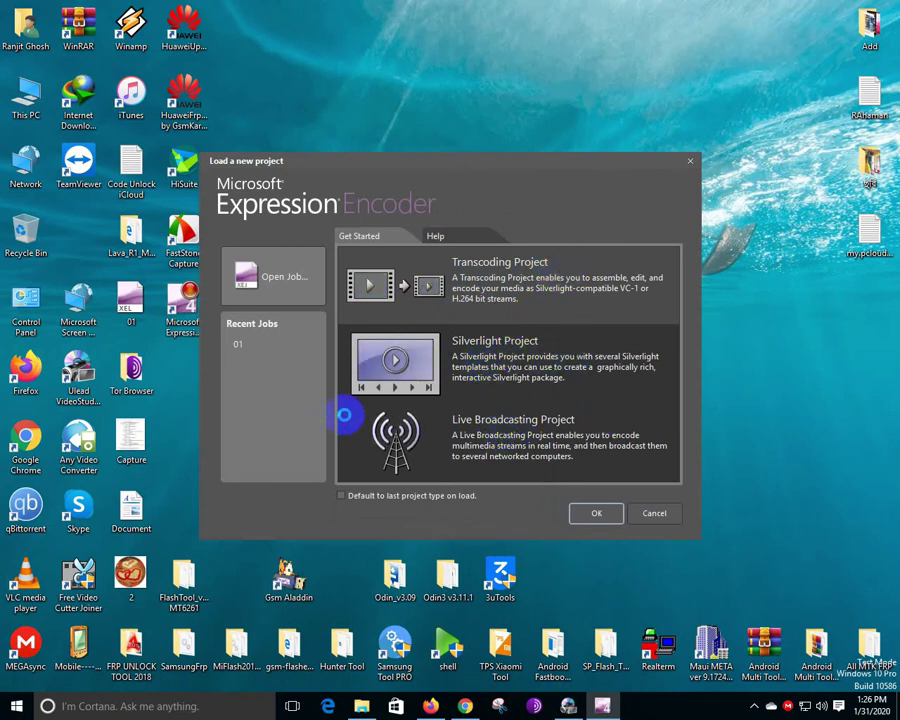
double_click(344, 408)
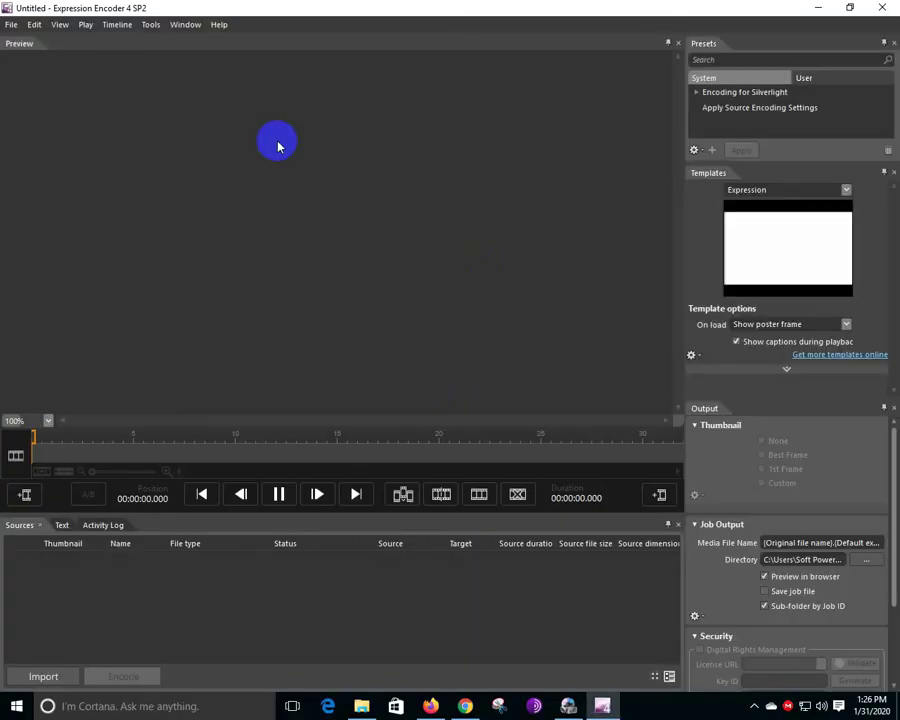
Import the media file "symphony-i10 full flashing 1000% ok" from the screen capture folder into the project
click(42, 677)
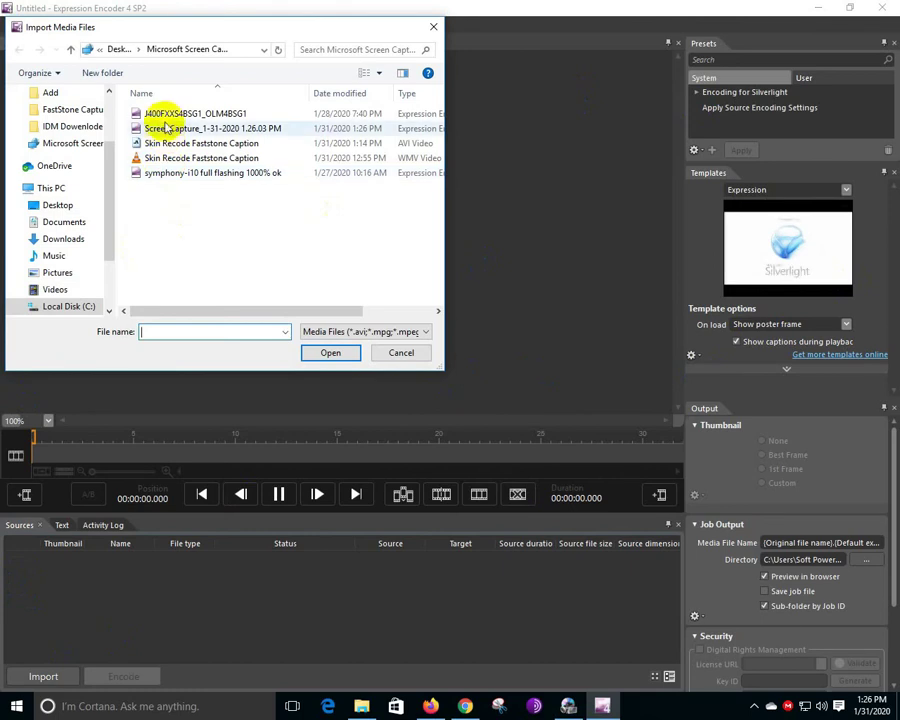
click(166, 115)
drag(305, 262, 142, 111)
click(223, 235)
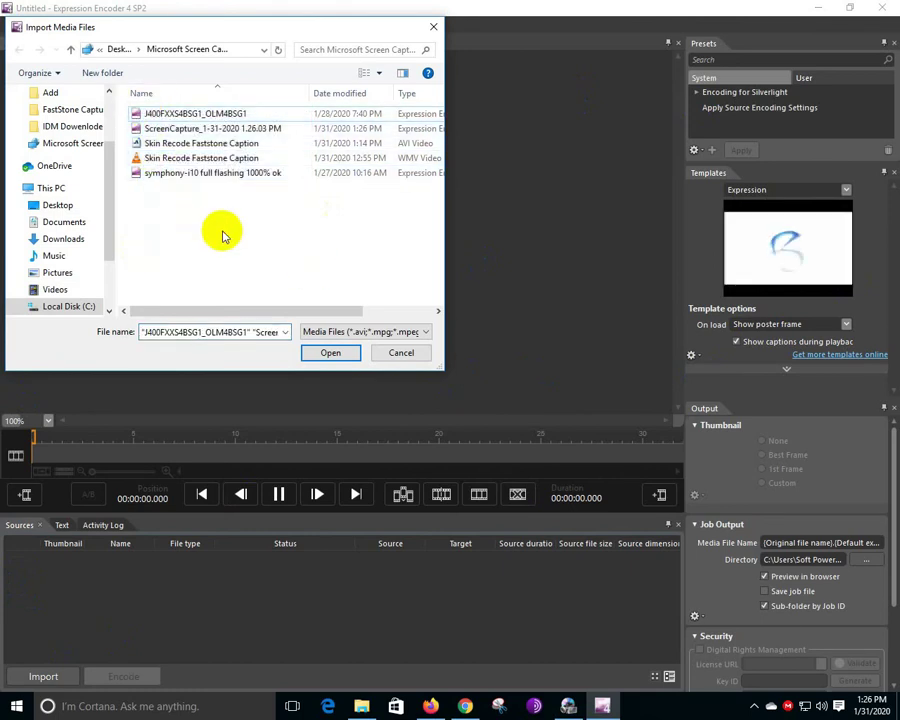
double_click(193, 172)
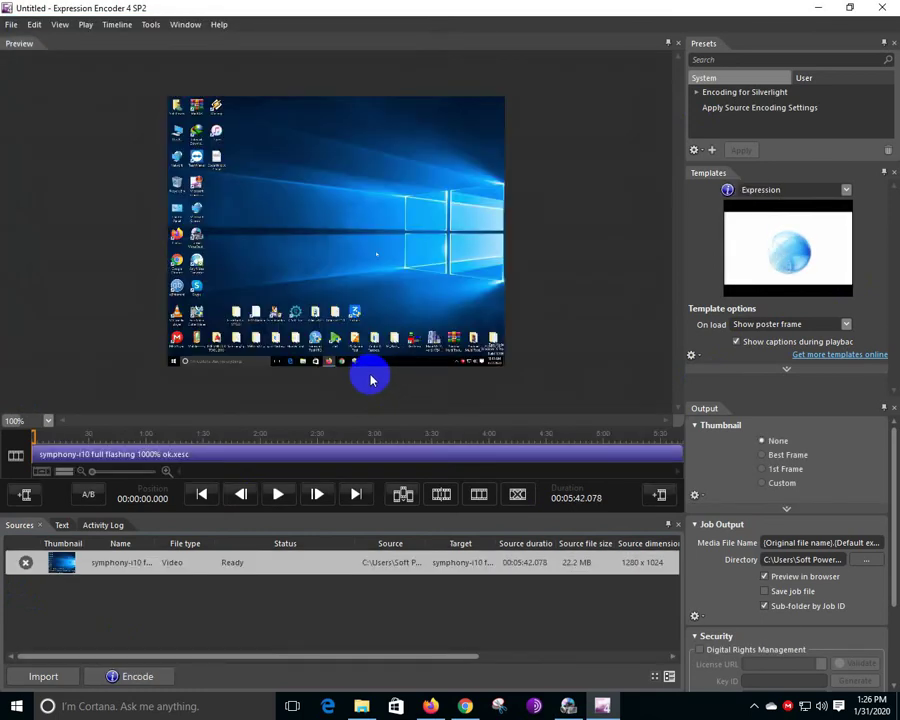
Try the imported video's preview at 200% zoom and settle on 150%
click(49, 423)
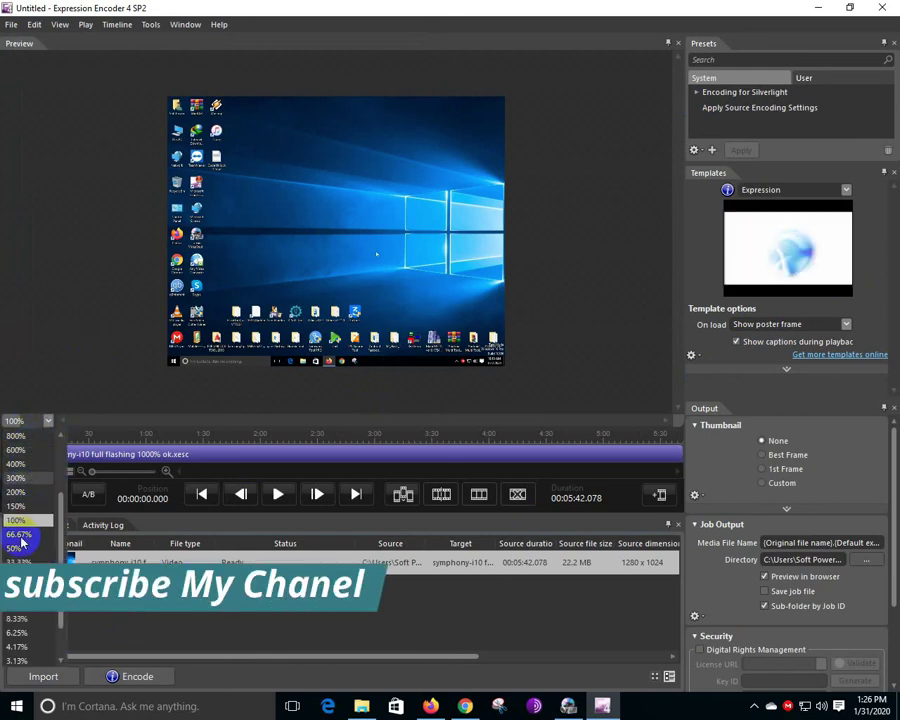
scroll(24, 506, up, 1)
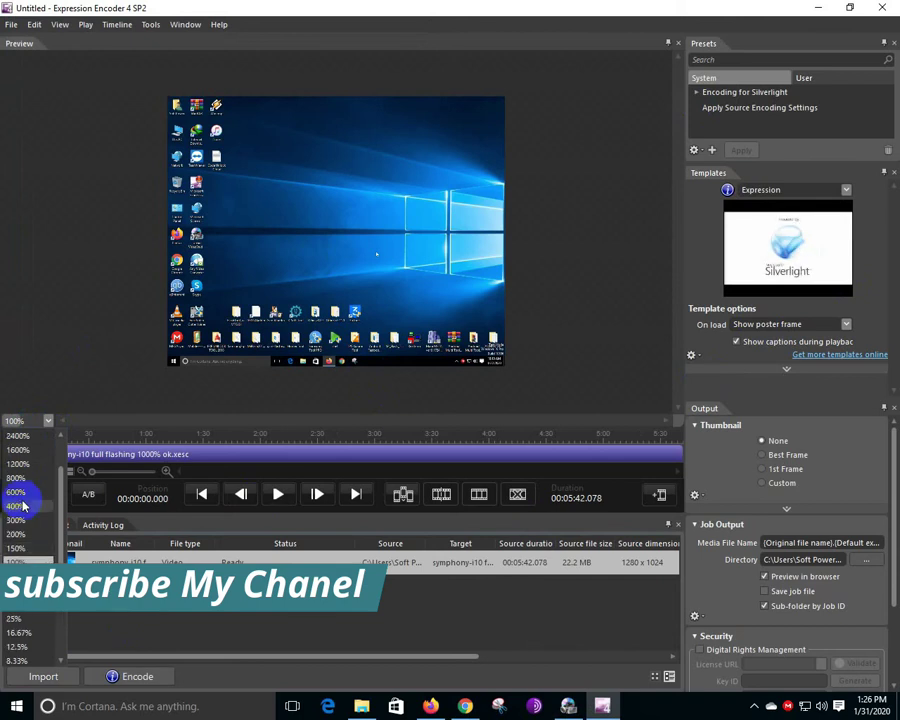
click(48, 417)
scroll(338, 286, up, 2)
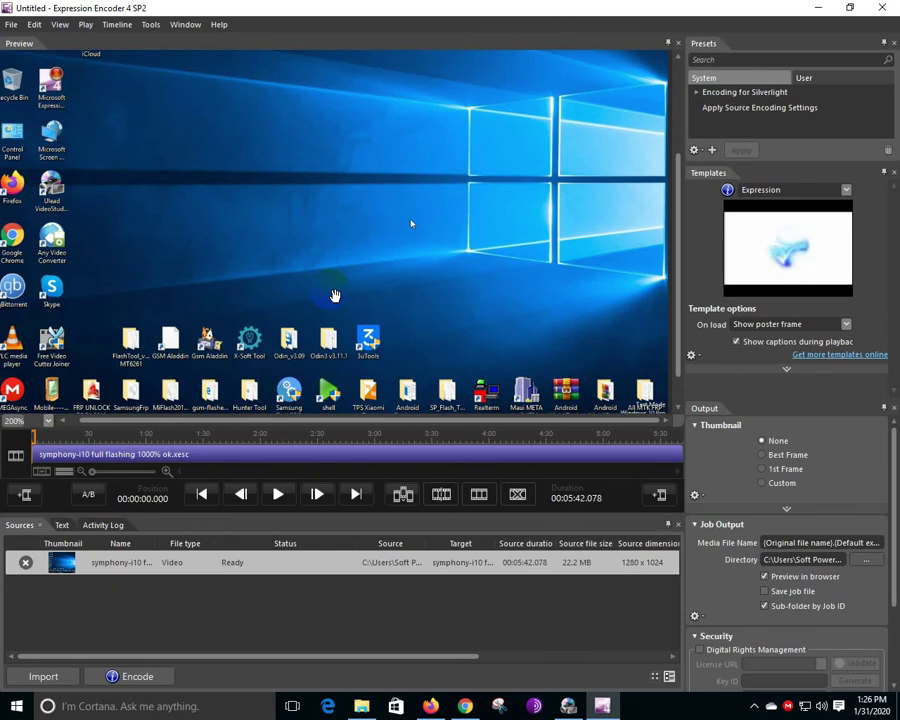
click(40, 421)
click(36, 465)
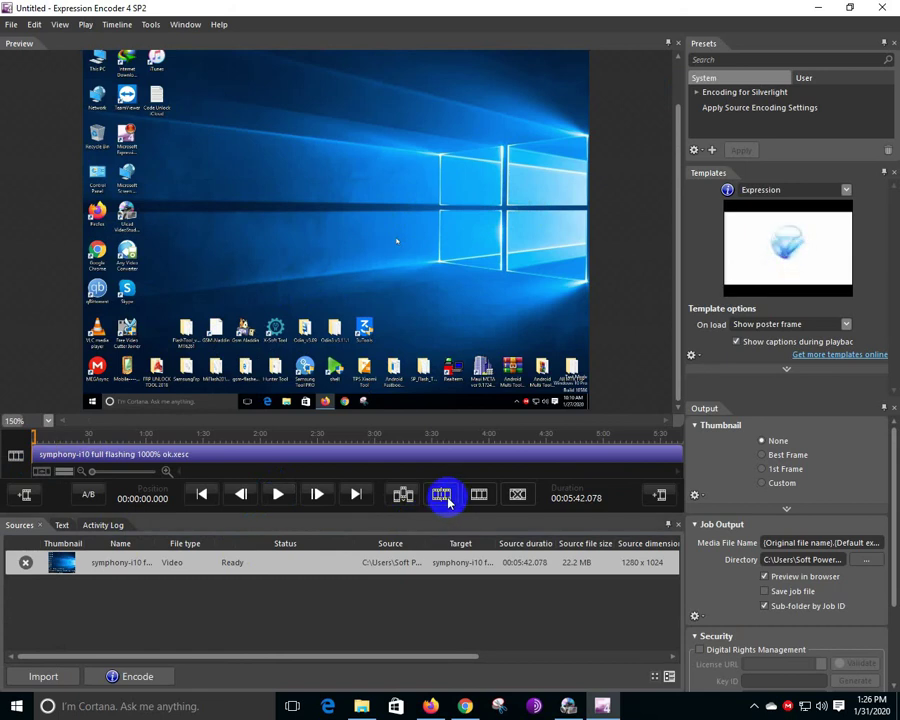
click(663, 497)
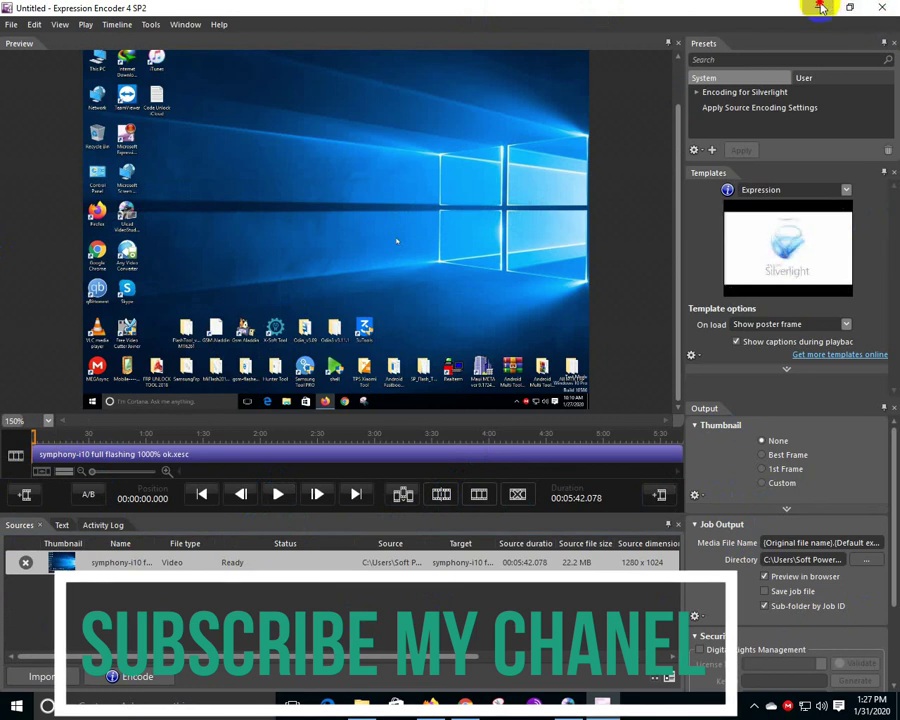
Minimize Expression Encoder to the desktop and stop the running Screen Recorder session
click(820, 8)
right_click(413, 253)
click(452, 298)
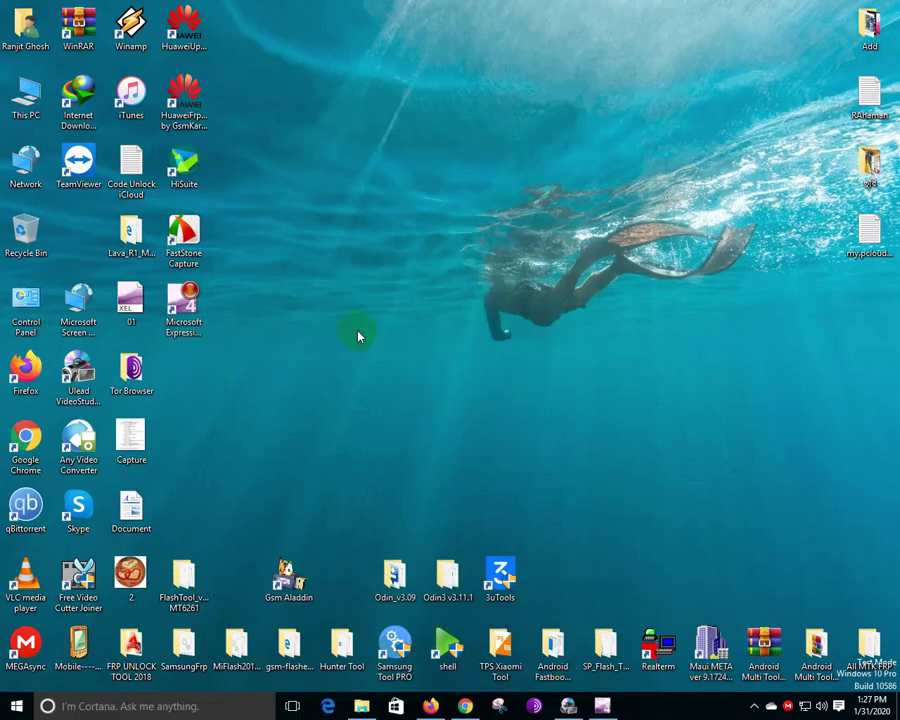
click(755, 707)
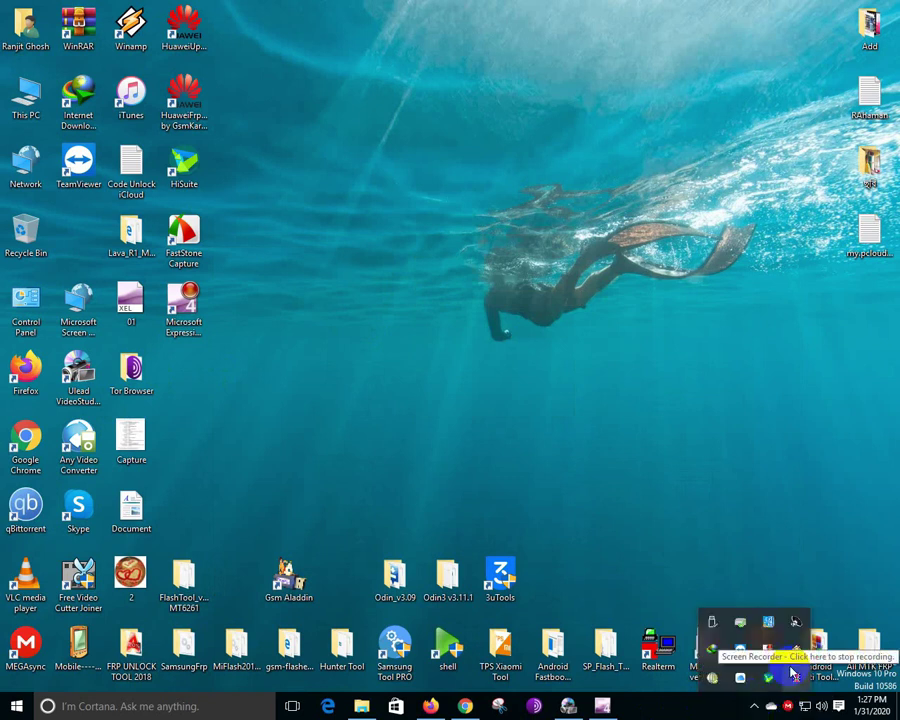
click(797, 681)
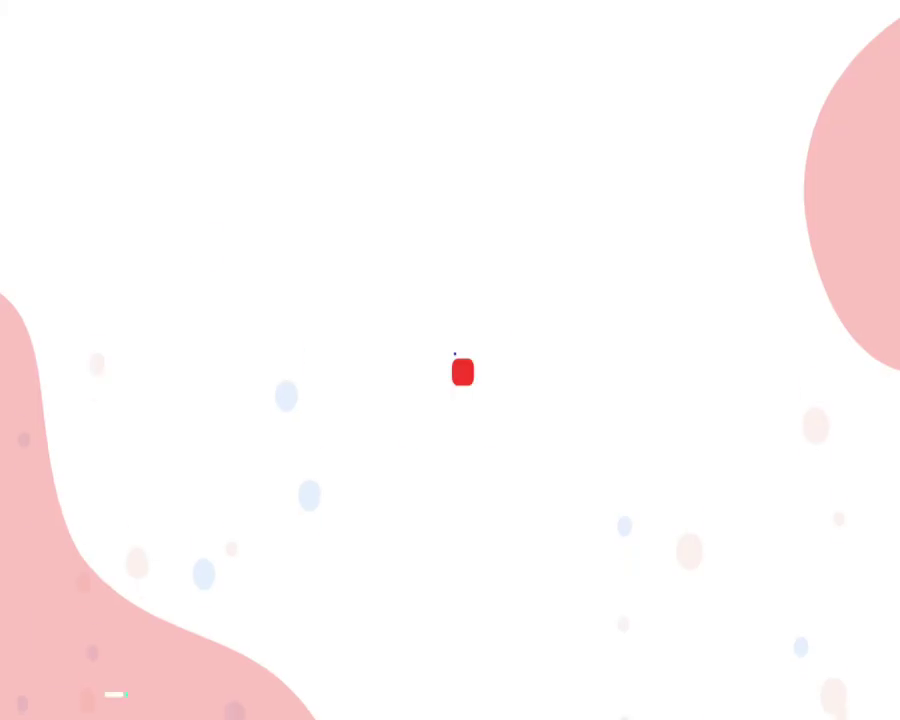